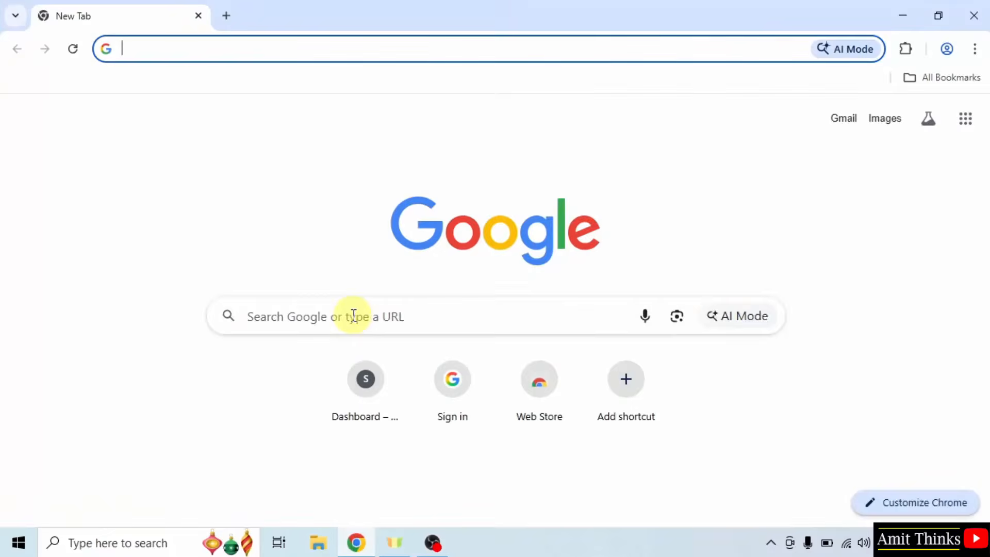
Step: Search Google for "eclipse" and open the Eclipse Downloads page on eclipse.org
left_click(354, 314)
type("eclipse")
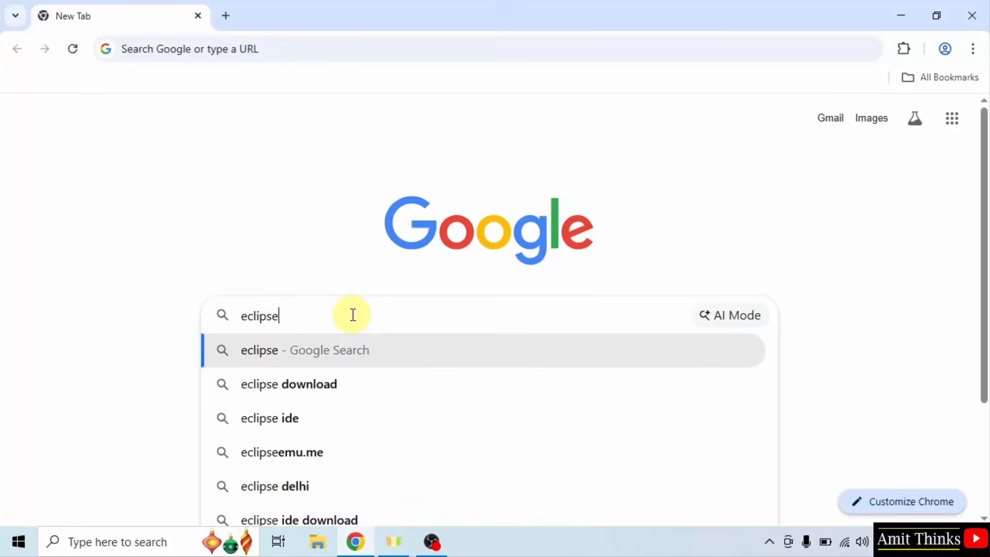
key("Return")
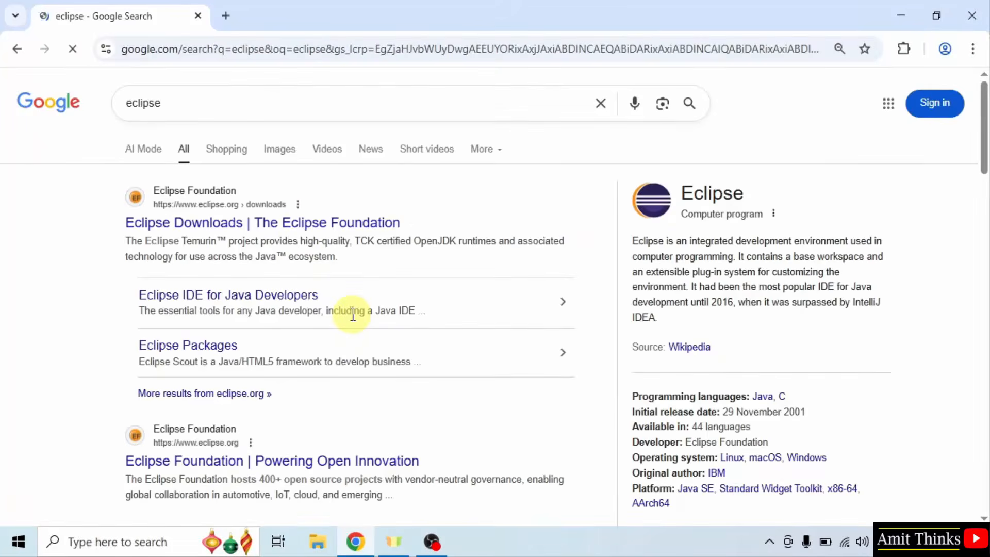
left_click(299, 227)
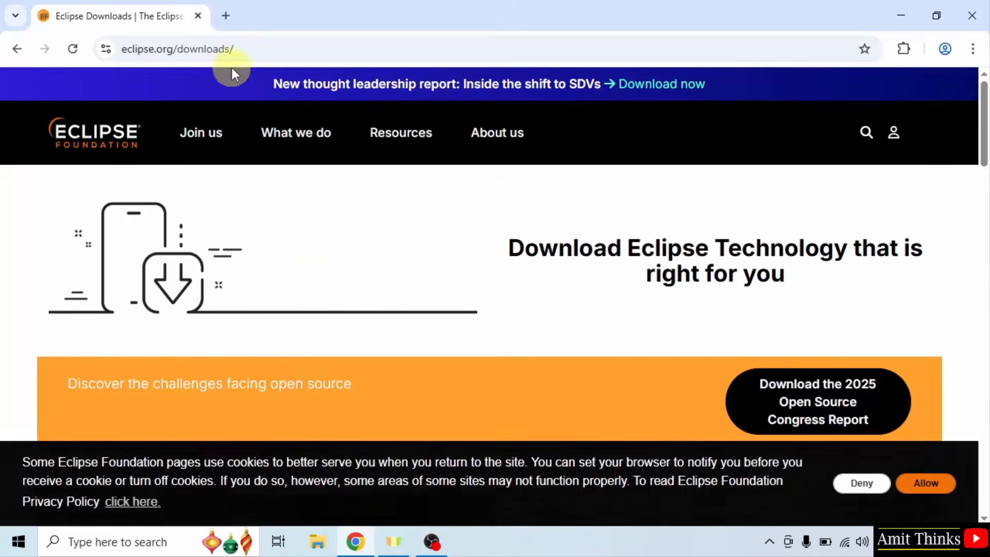
Step: Open the Eclipse Foundation home page and check its full web address
left_click(69, 137)
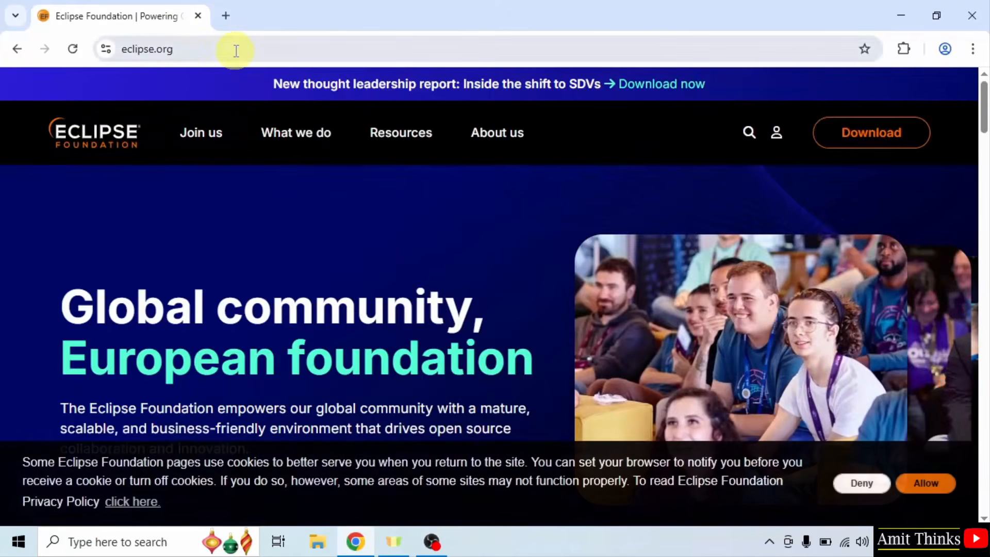
left_click(236, 50)
left_click(236, 50)
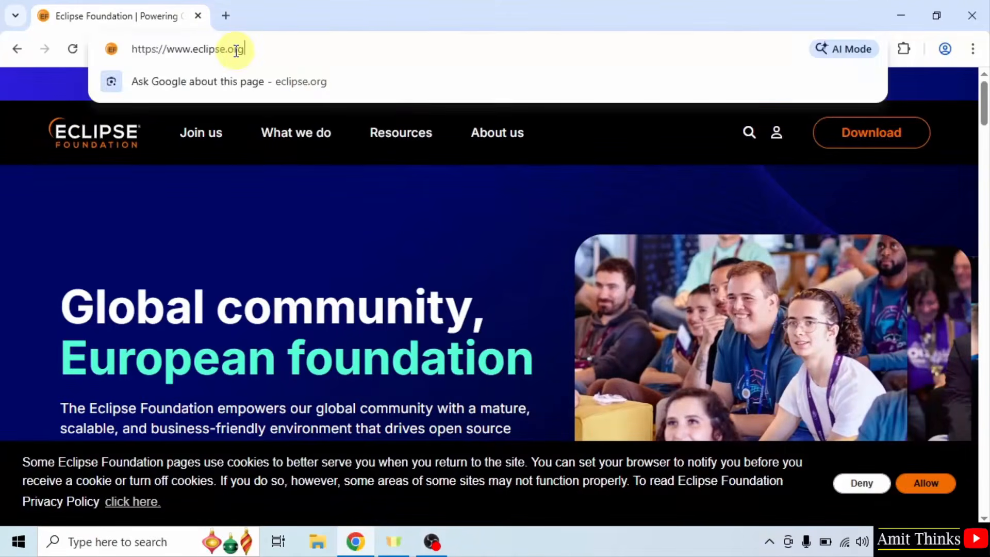
left_click(277, 188)
Step: Go to the Eclipse downloads page and download the x86_64 desktop IDE installer, eclipse-inst-jre-win64.exe
left_click(884, 146)
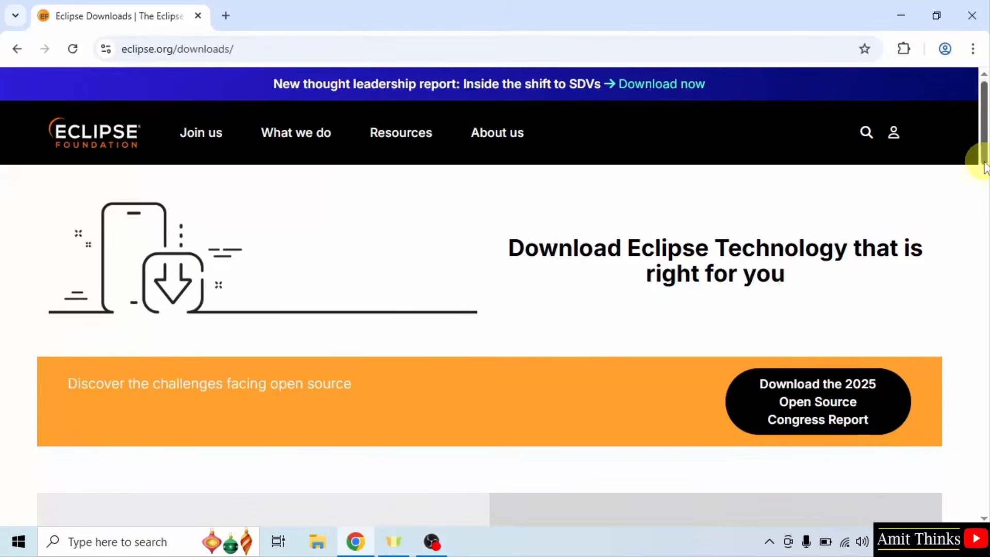
left_click_drag(983, 161, 983, 223)
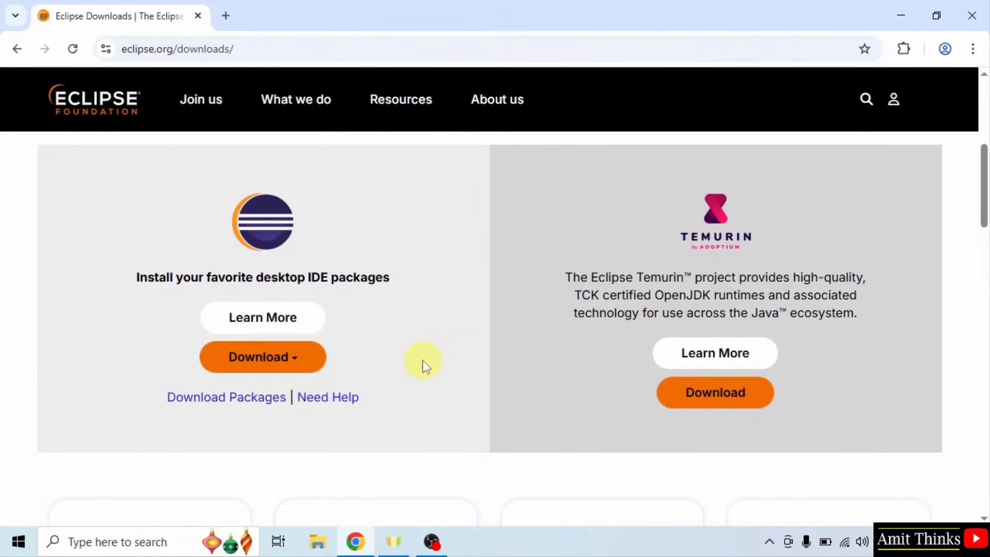
left_click(320, 369)
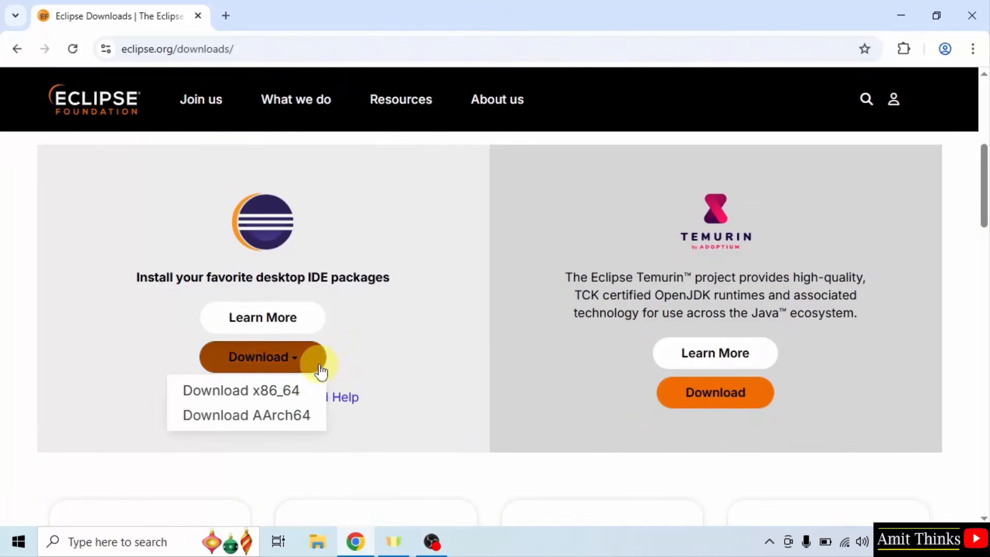
left_click(310, 396)
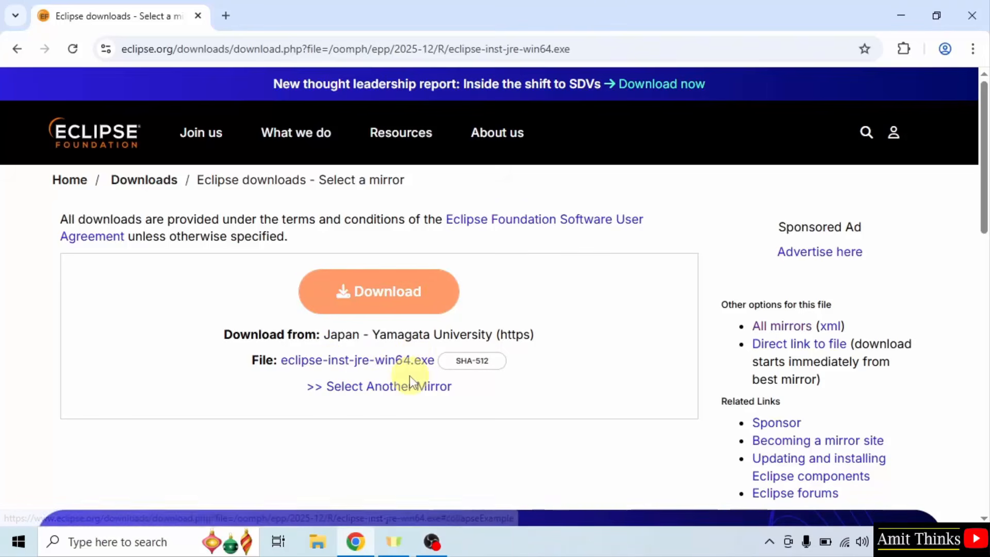
left_click(409, 301)
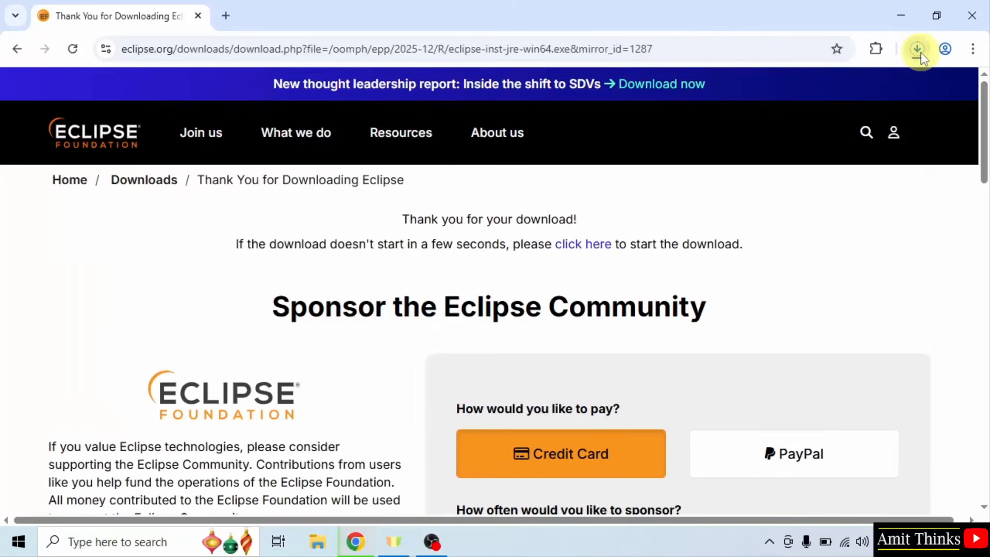
Step: Run the downloaded eclipse-inst-jre-win64.exe installer and minimize the browser
left_click(917, 49)
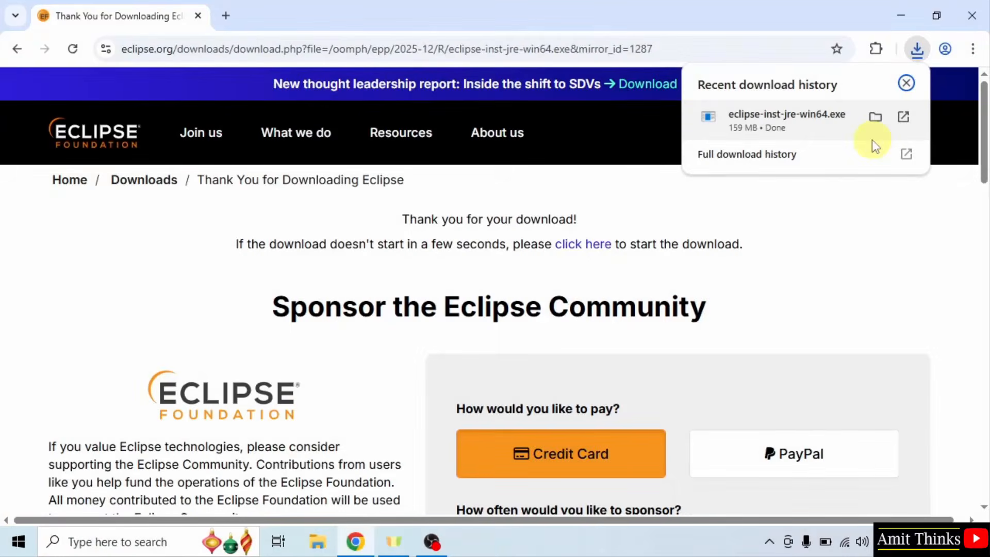
right_click(840, 126)
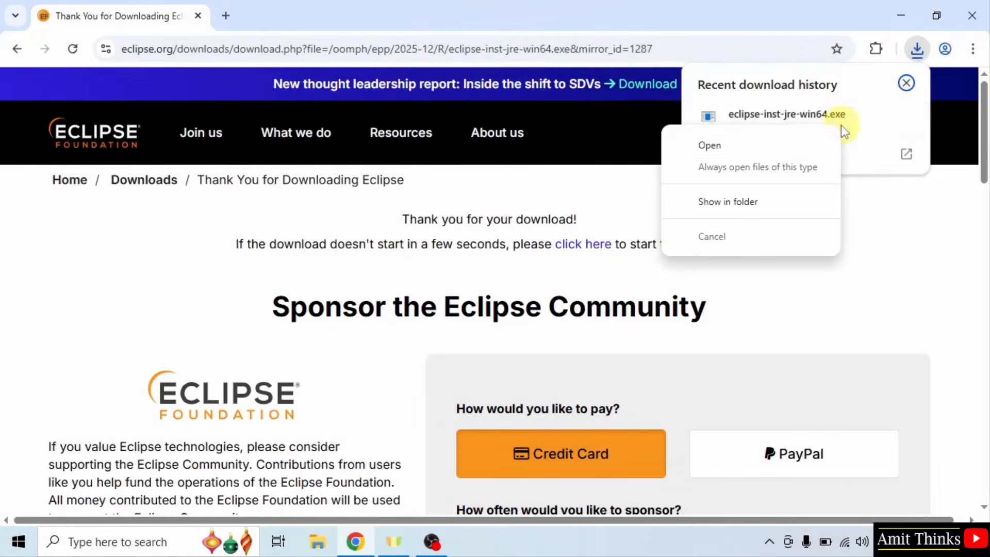
left_click(788, 150)
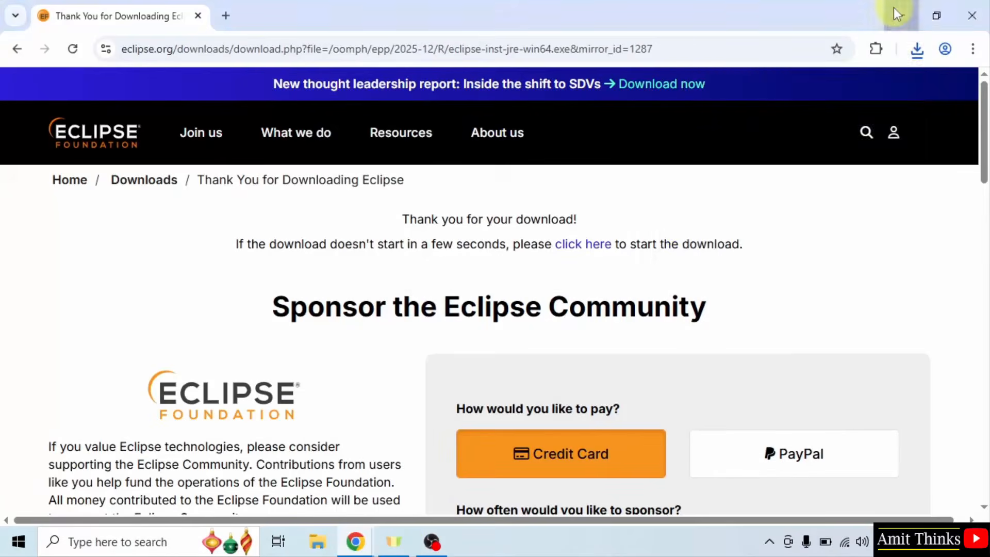
left_click(897, 13)
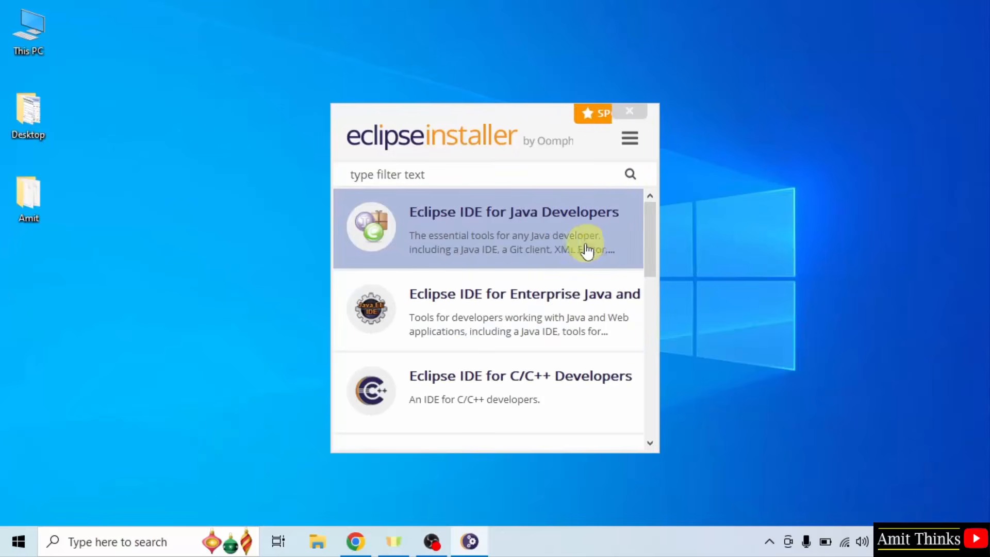
Step: Look through the offered packages and choose Eclipse IDE for Java Developers for installation
left_click(654, 307)
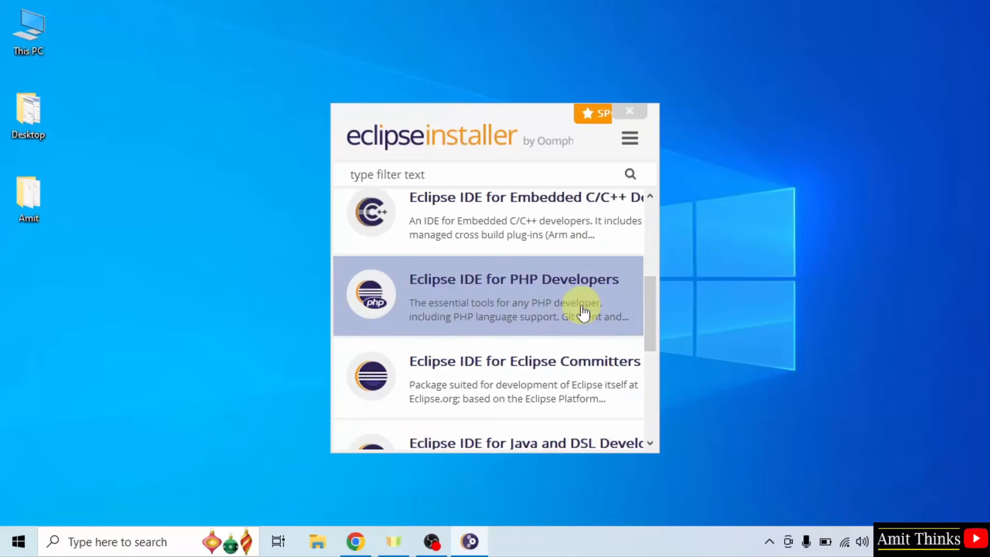
left_click(652, 239)
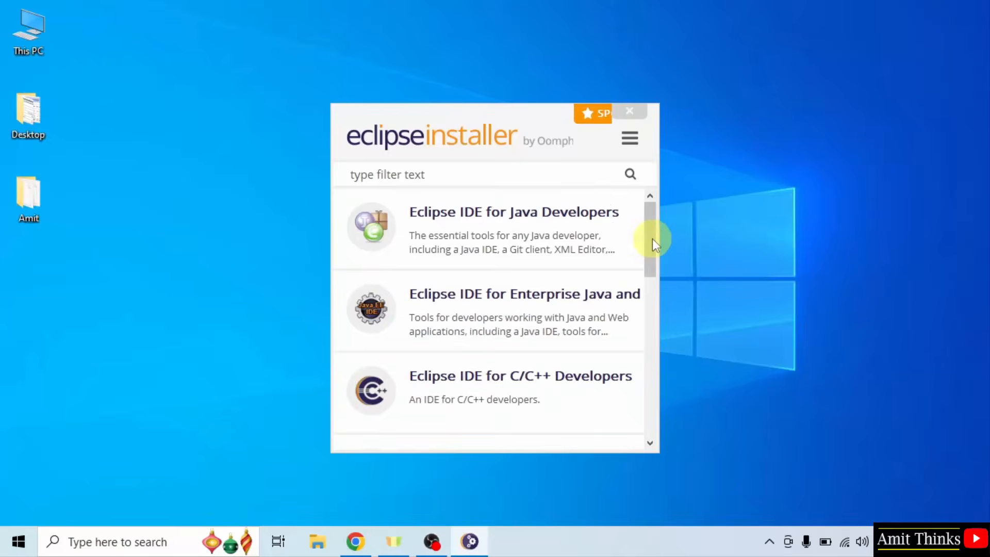
left_click(528, 245)
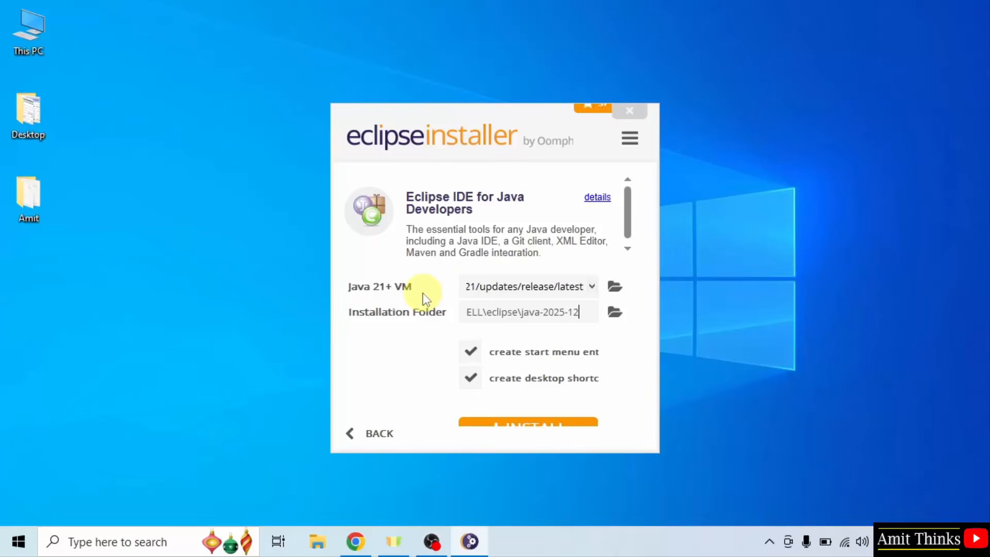
Step: Set the installer's Java 21+ VM to JRE 25.0.1
left_click(490, 285)
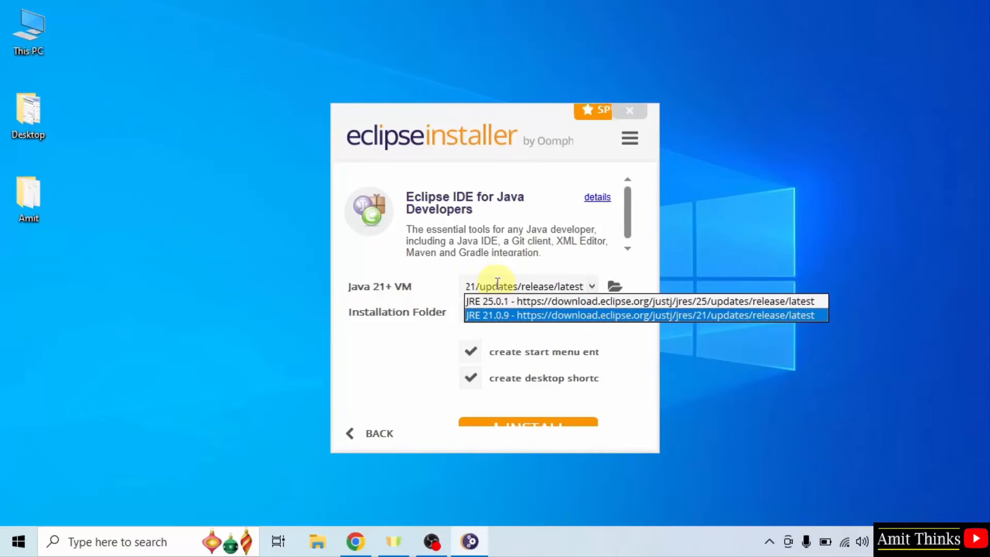
left_click(533, 300)
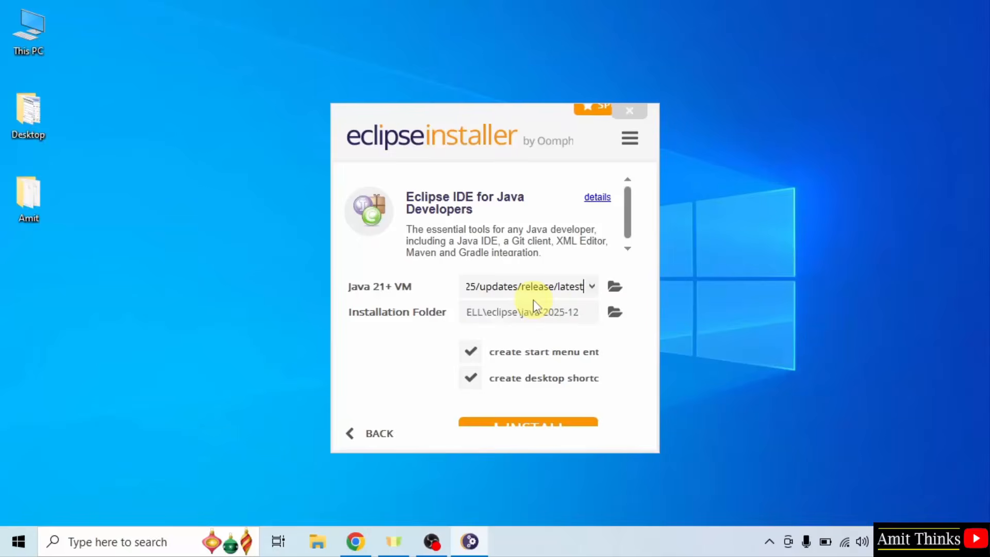
left_click(518, 287)
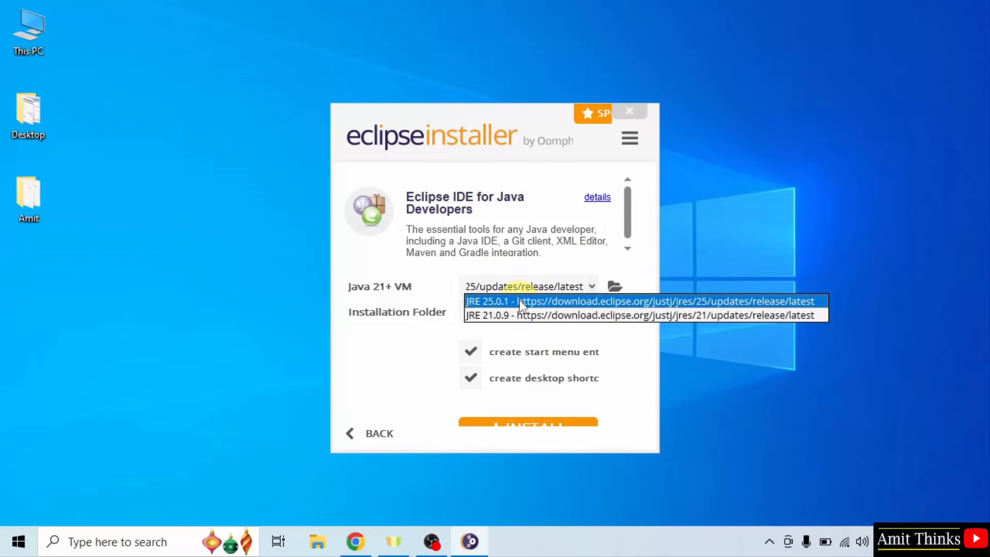
left_click(616, 346)
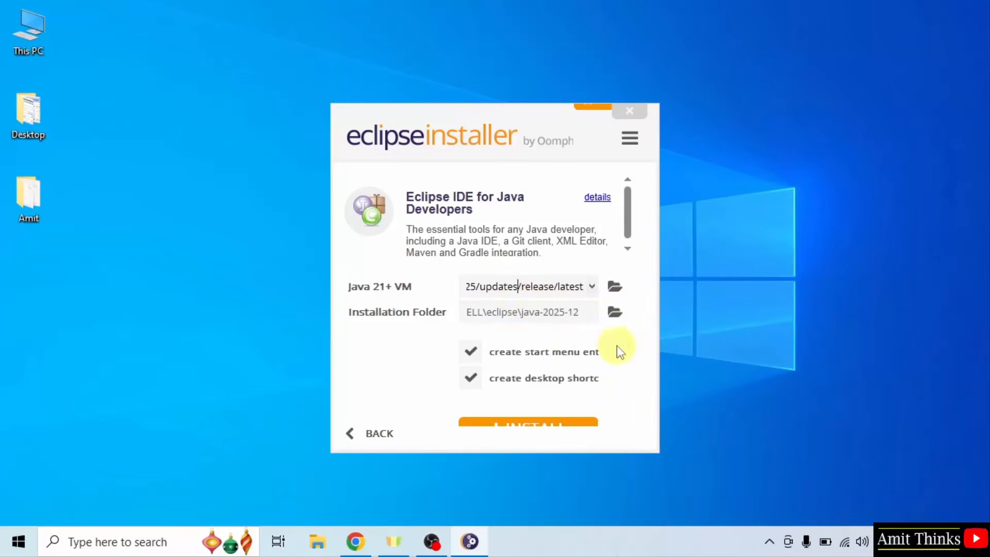
Step: Review the installation folder, enlarge the installer window, then start the installation and accept the Eclipse Foundation Software User Agreement
left_click(553, 316)
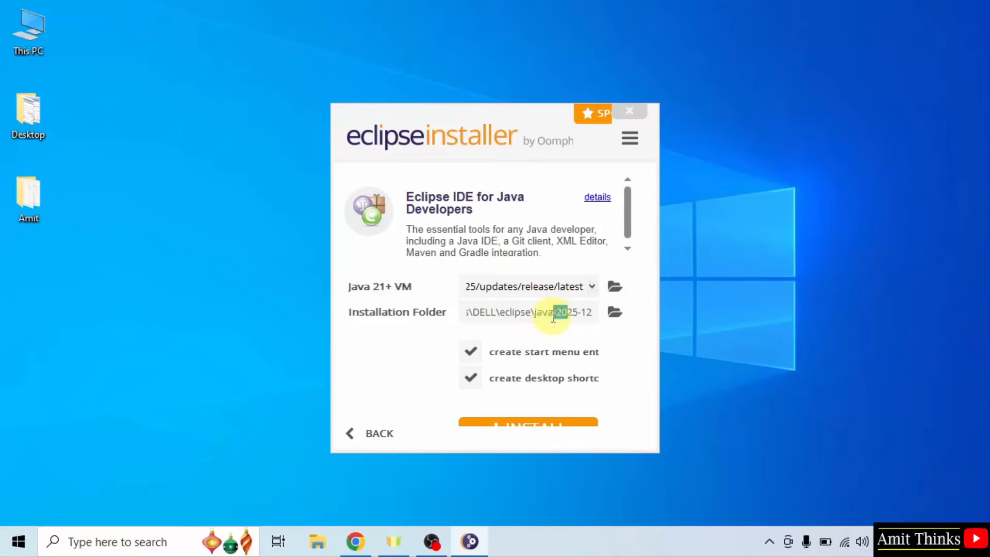
left_click(513, 319)
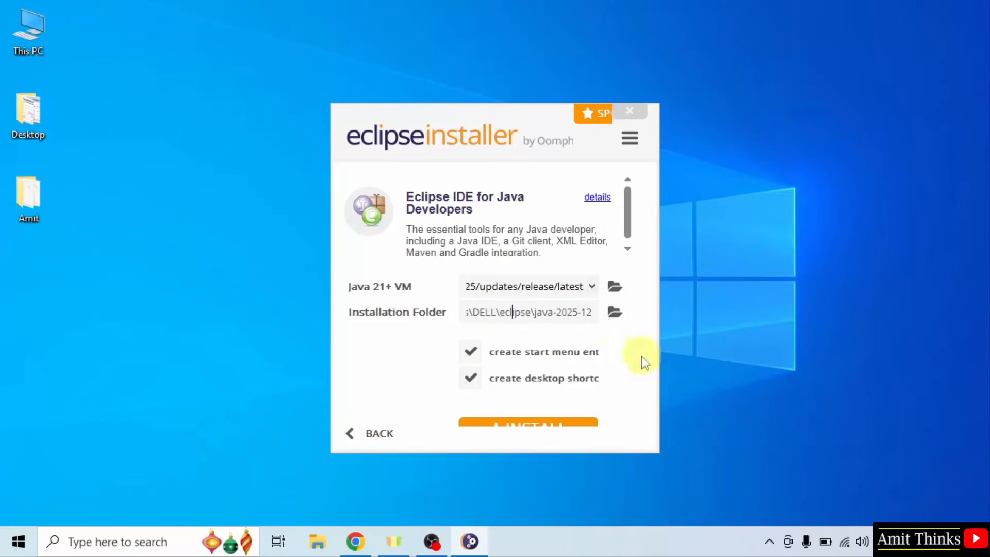
left_click_drag(650, 451, 669, 473)
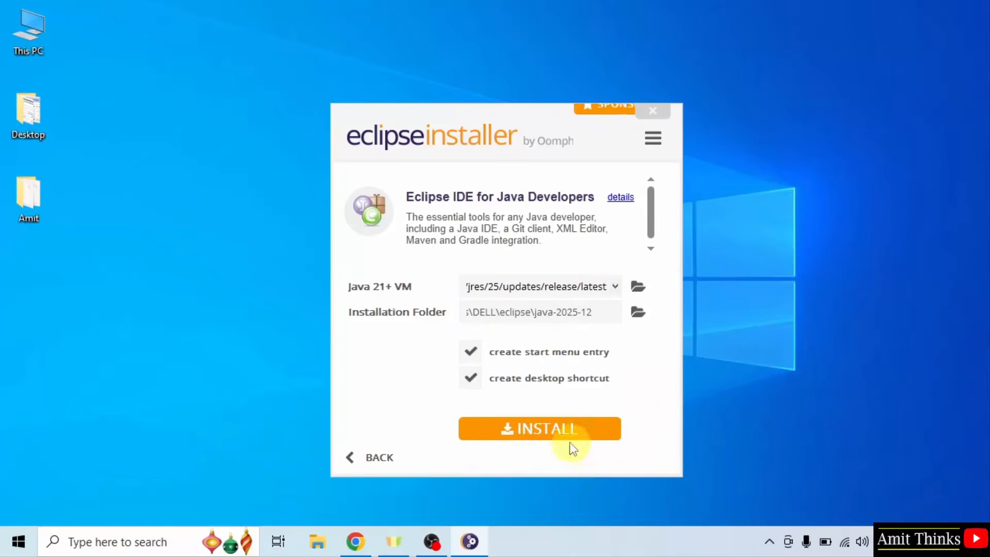
left_click(562, 429)
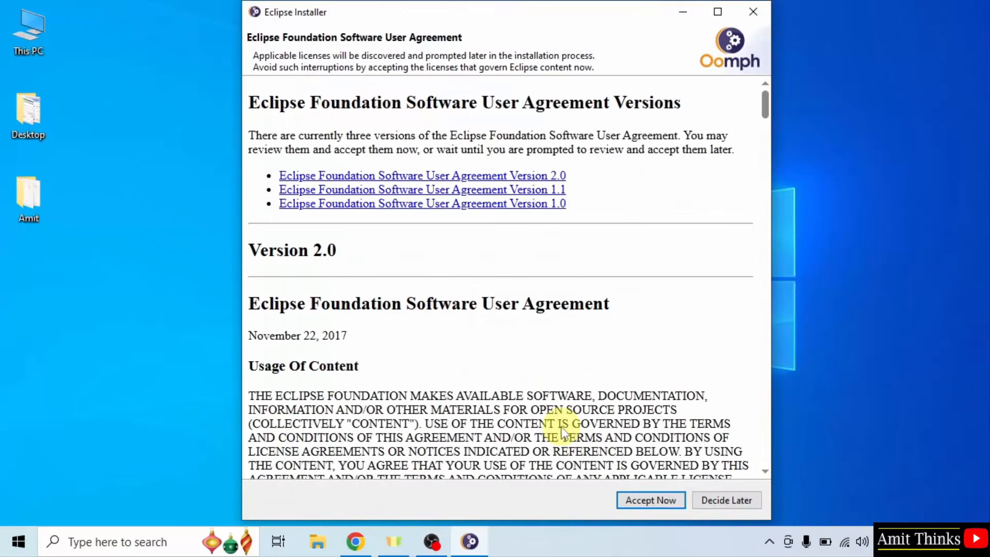
left_click(635, 500)
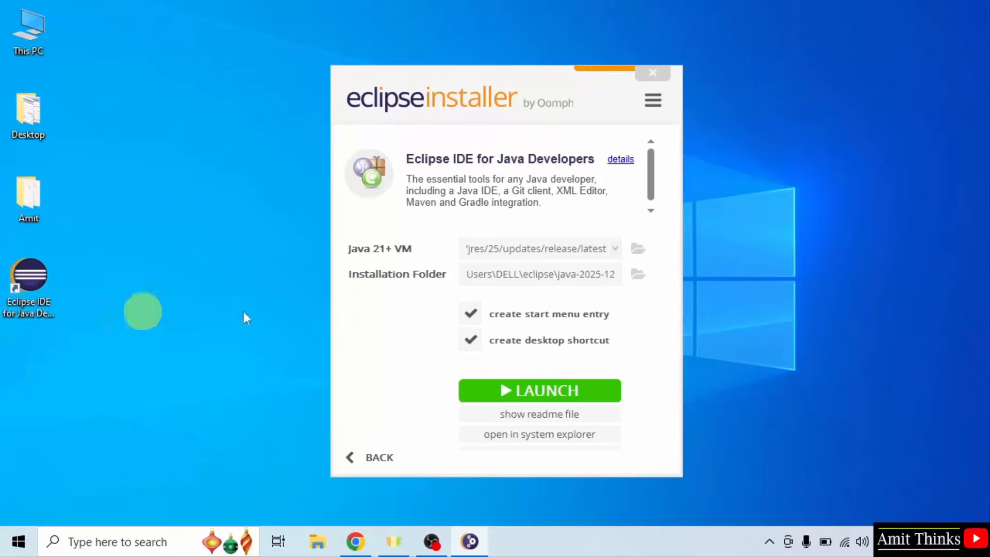
Step: Launch Eclipse IDE with C:\Users\DELL\eclipse-workspace as the default workspace without asking again, and maximize its window
left_click(597, 398)
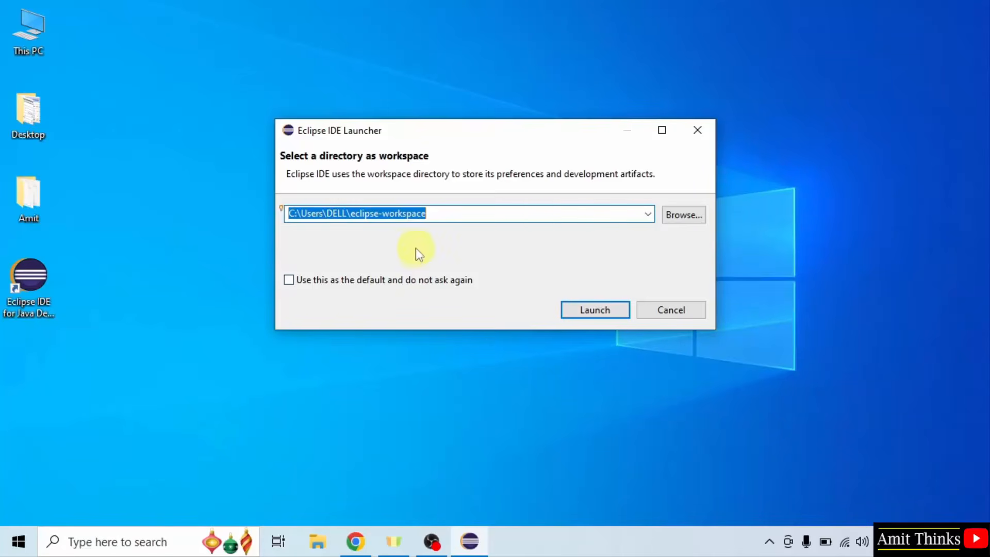
left_click(312, 283)
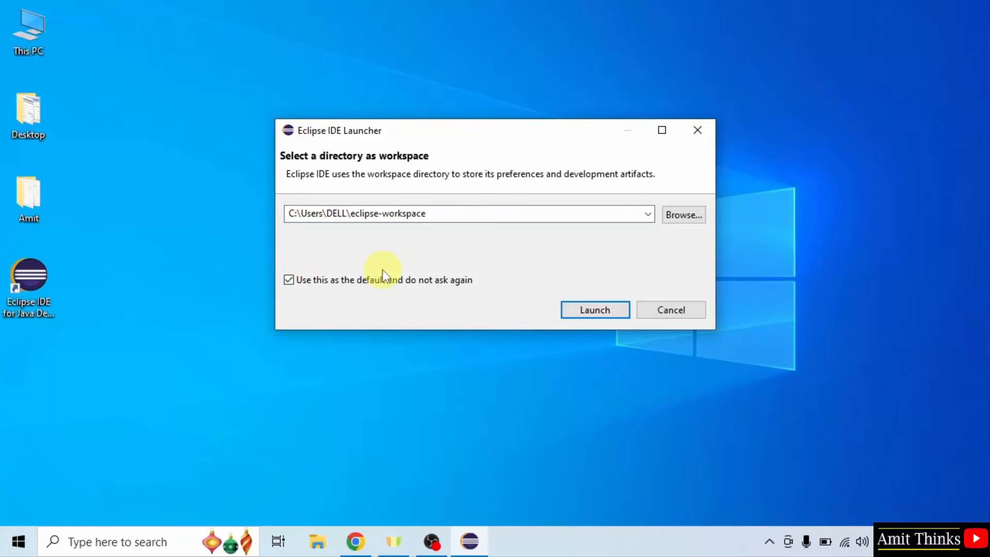
double_click(483, 218)
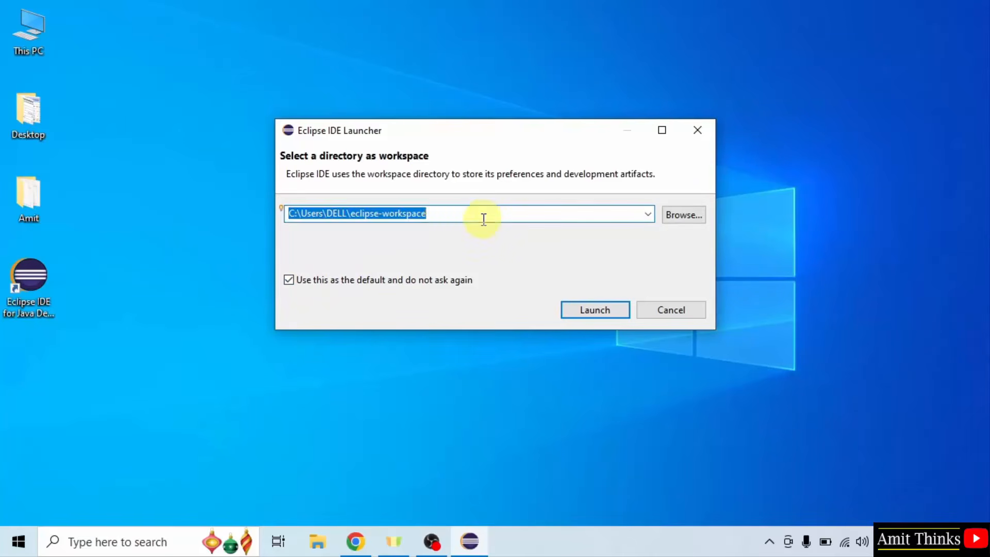
left_click(610, 314)
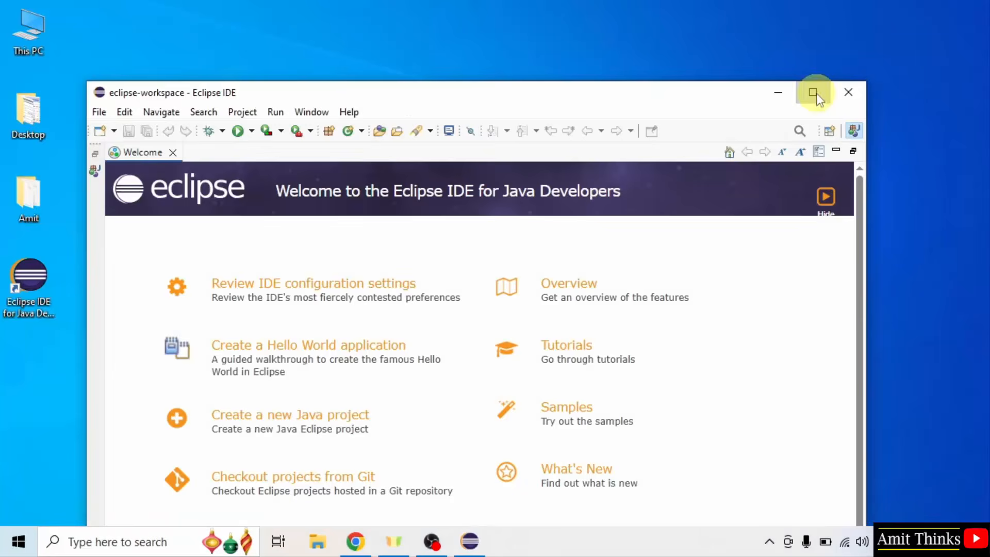
left_click(814, 93)
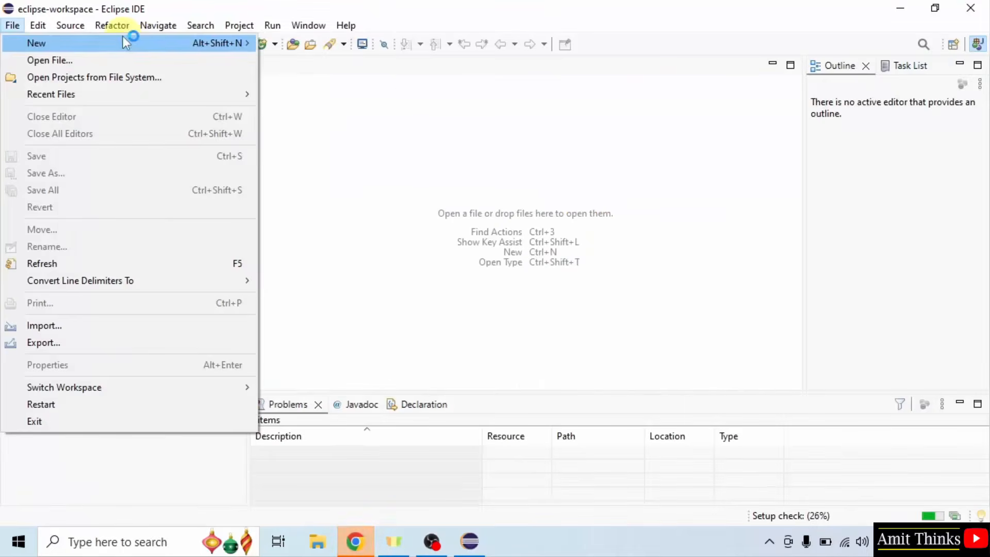
Step: Start a new Java project named AmitApplication in the default workspace location
mouse_move(138, 39)
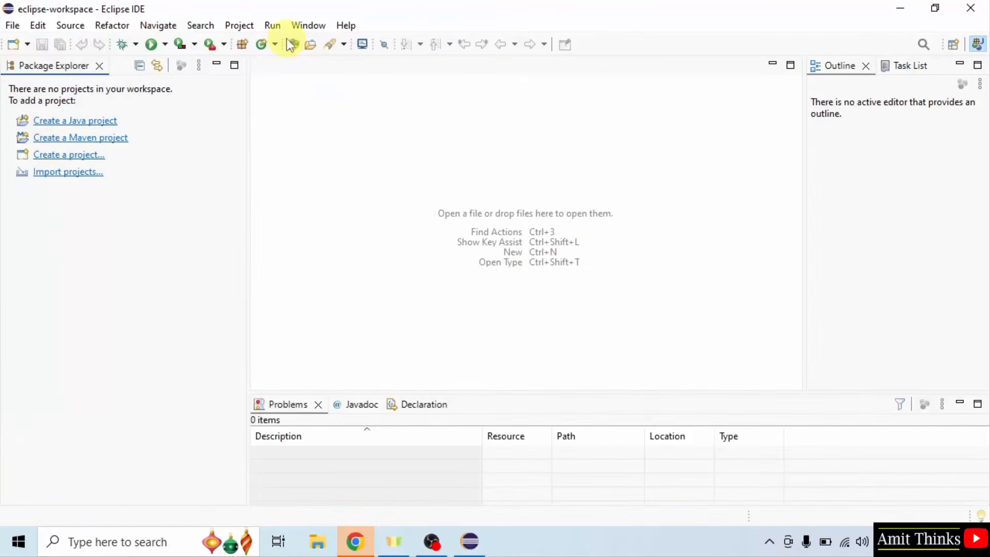
left_click(291, 45)
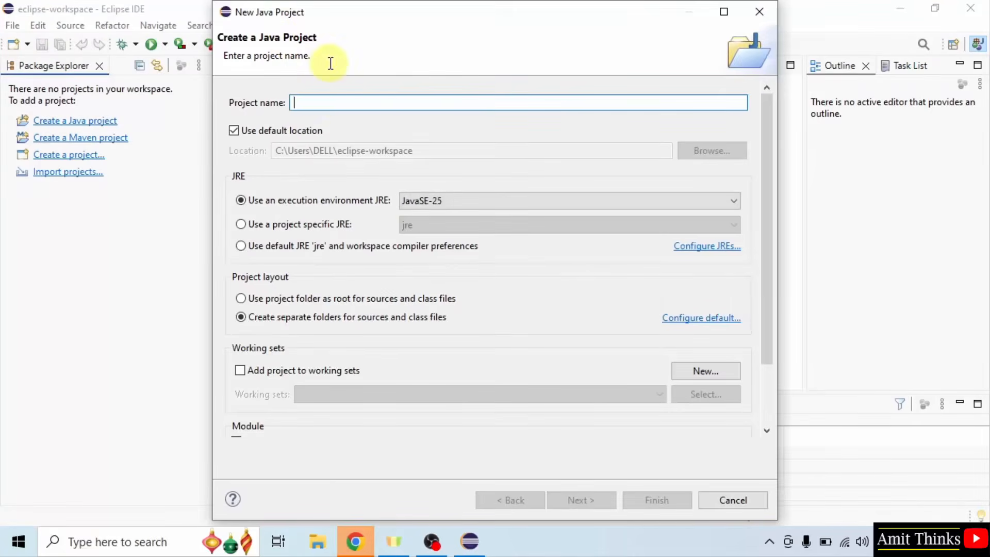
type("Am")
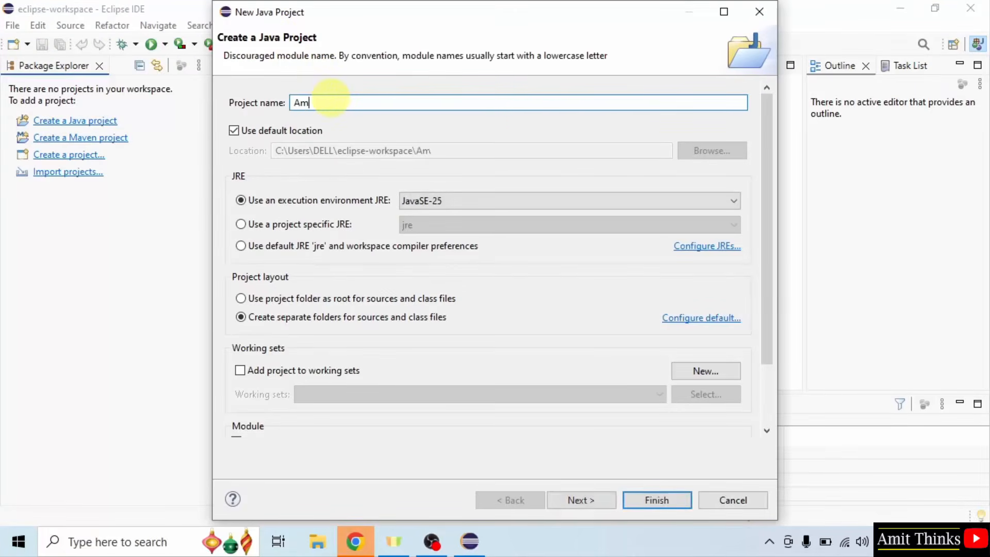
type("itApplicat")
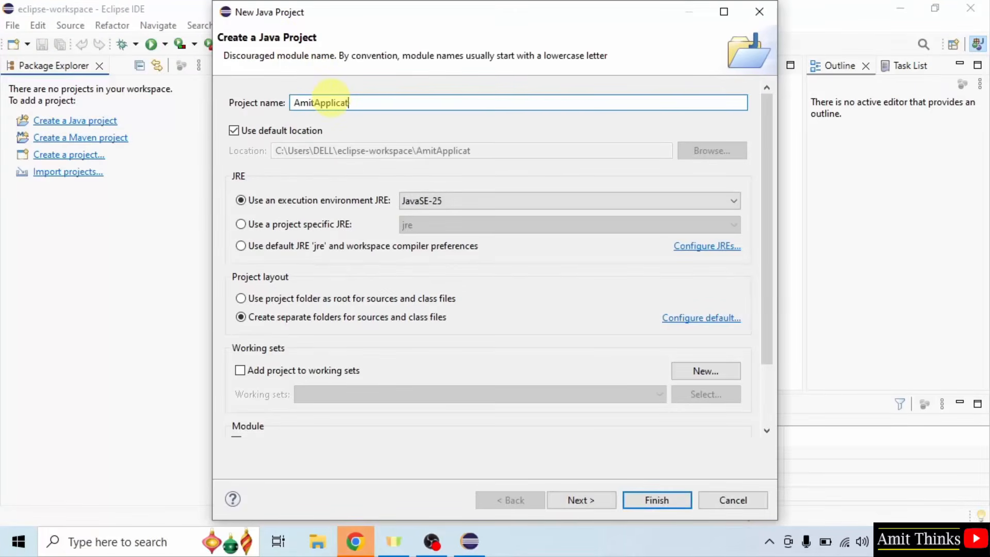
type("ion")
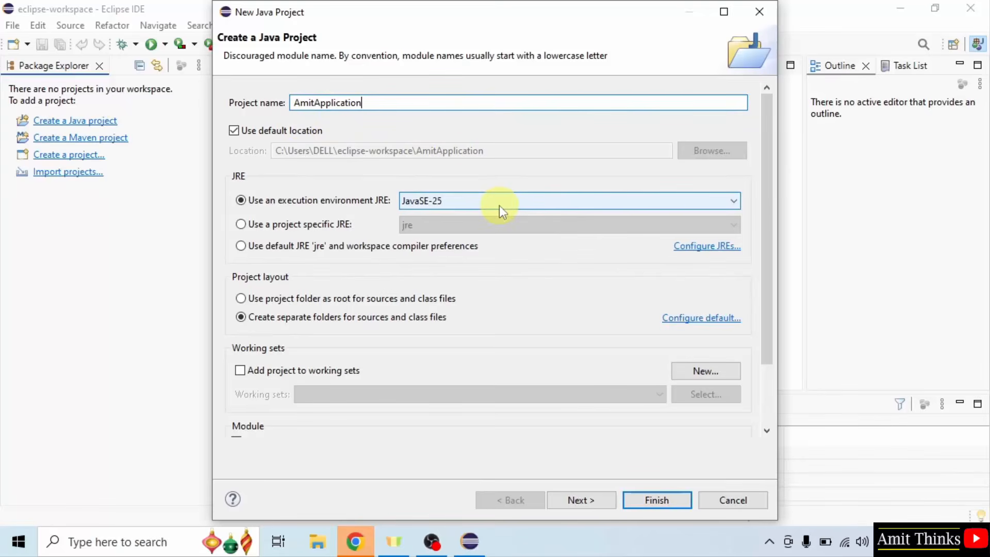
Step: Exclude the module-info.java file and finish creating the project with the default Java build settings
left_click(768, 394)
left_click(236, 362)
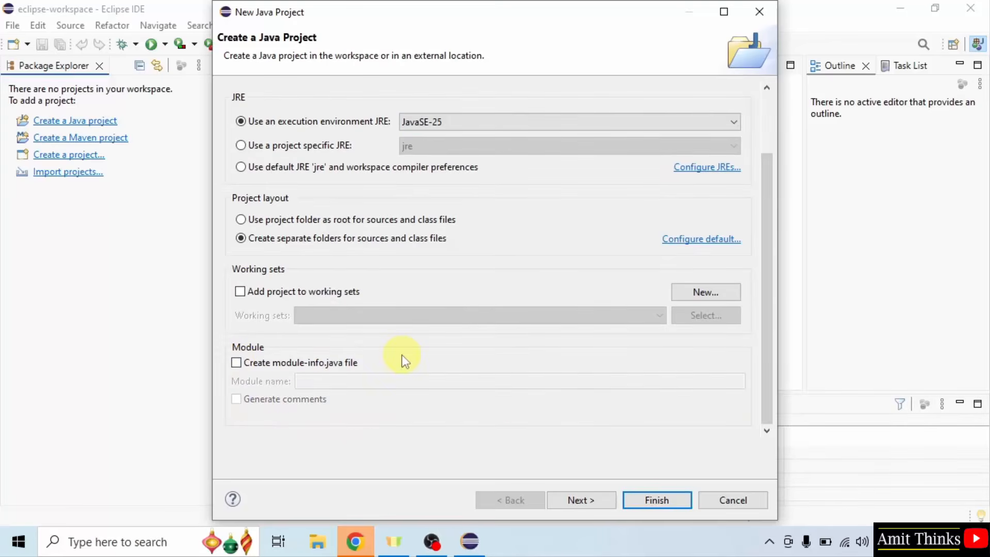
left_click(590, 493)
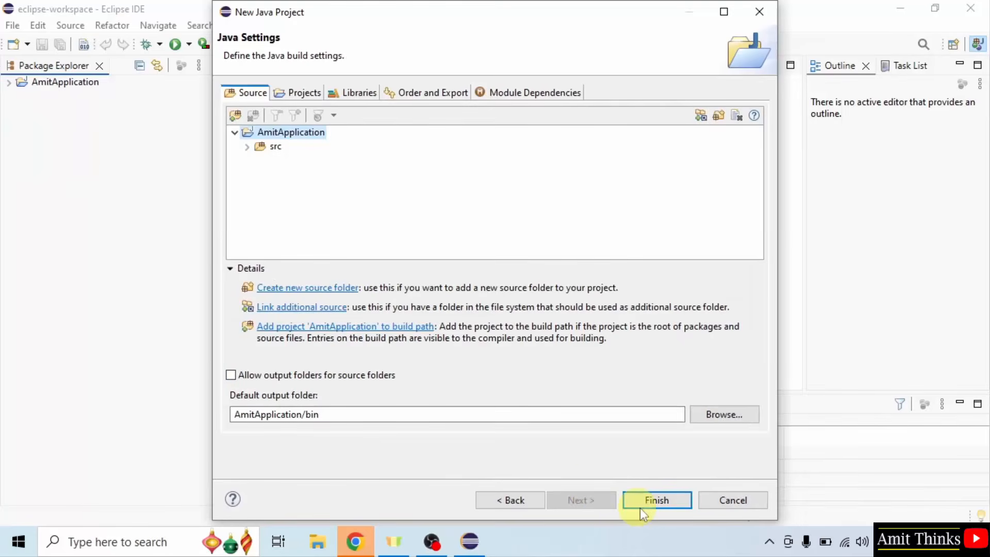
left_click(640, 507)
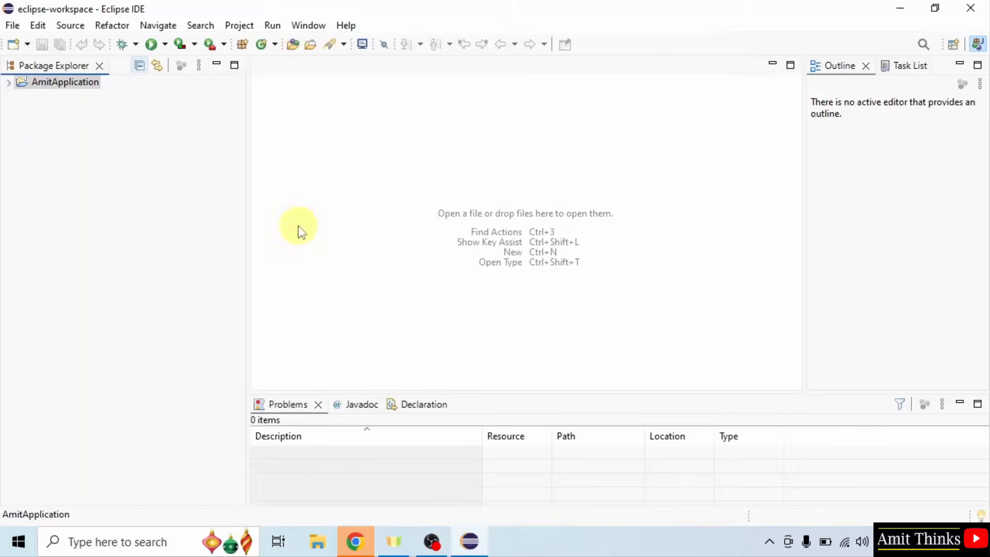
Step: Start a new Java class named Demo in the src folder of AmitApplication
left_click(9, 83)
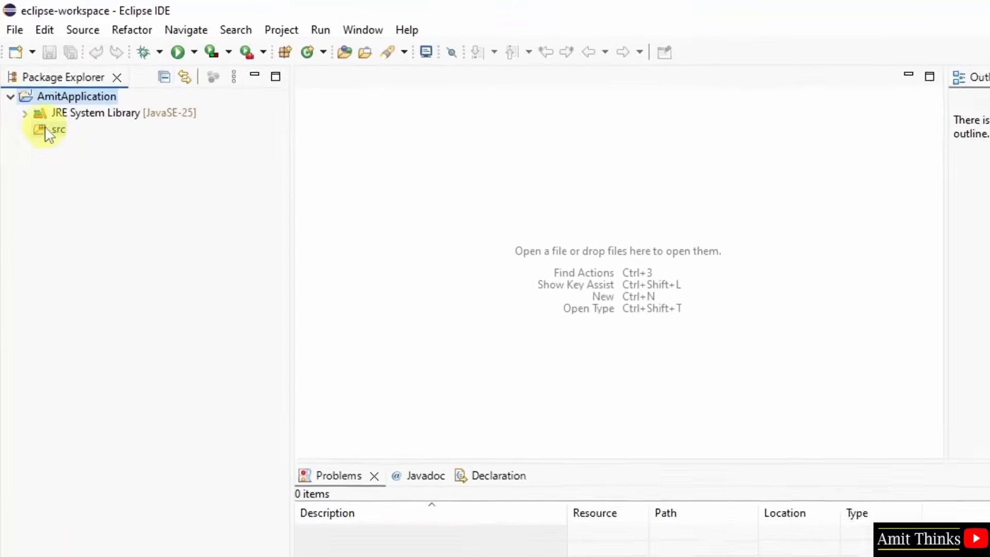
left_click(45, 107)
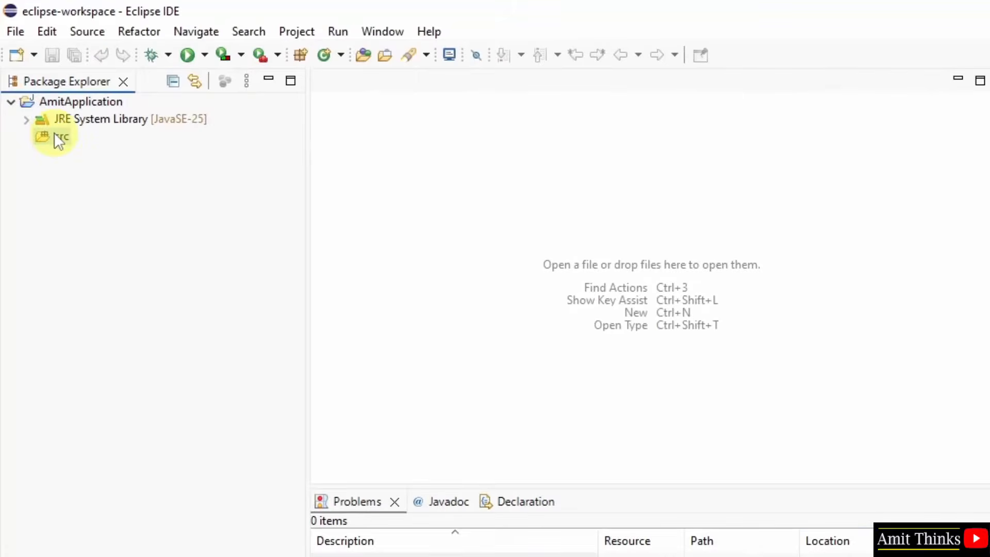
right_click(55, 134)
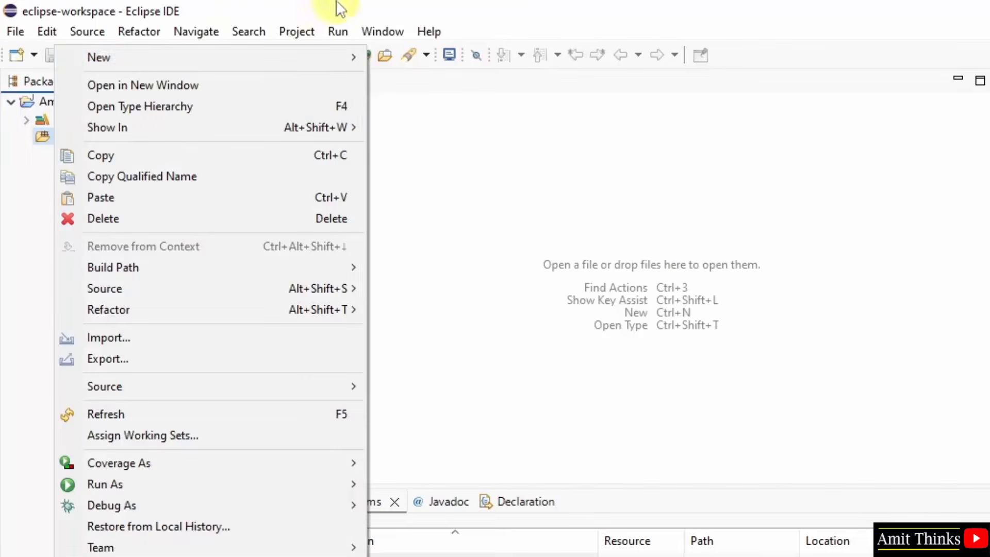
mouse_move(320, 60)
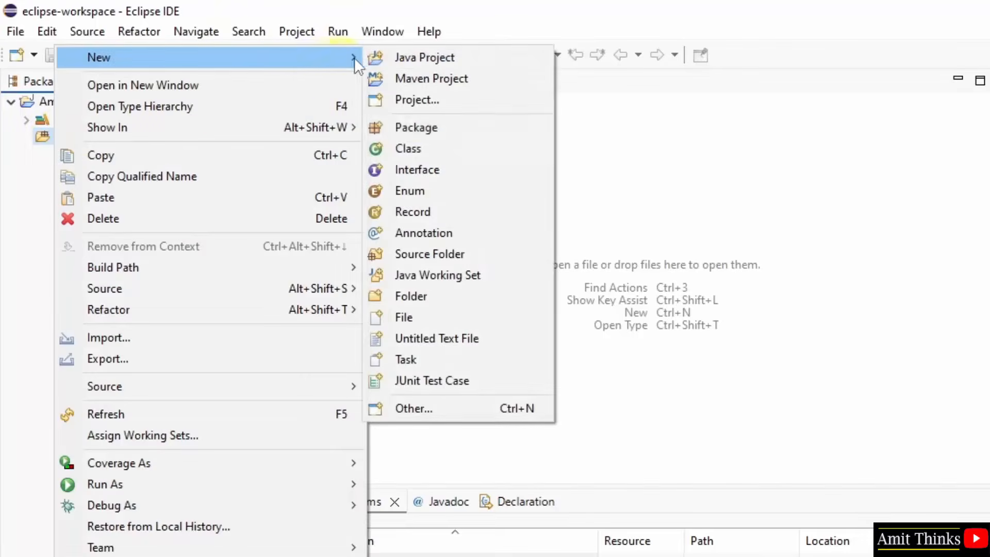
left_click(475, 147)
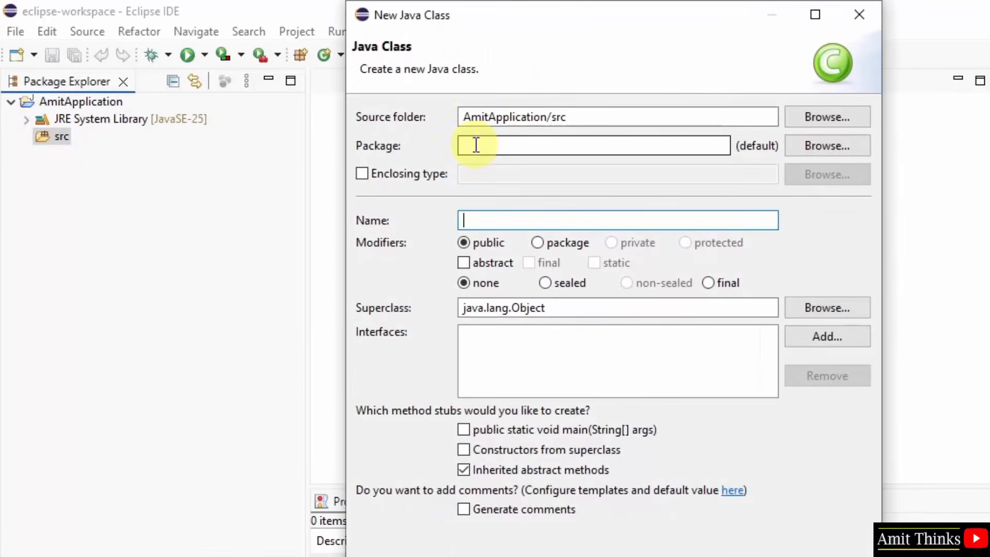
type("D")
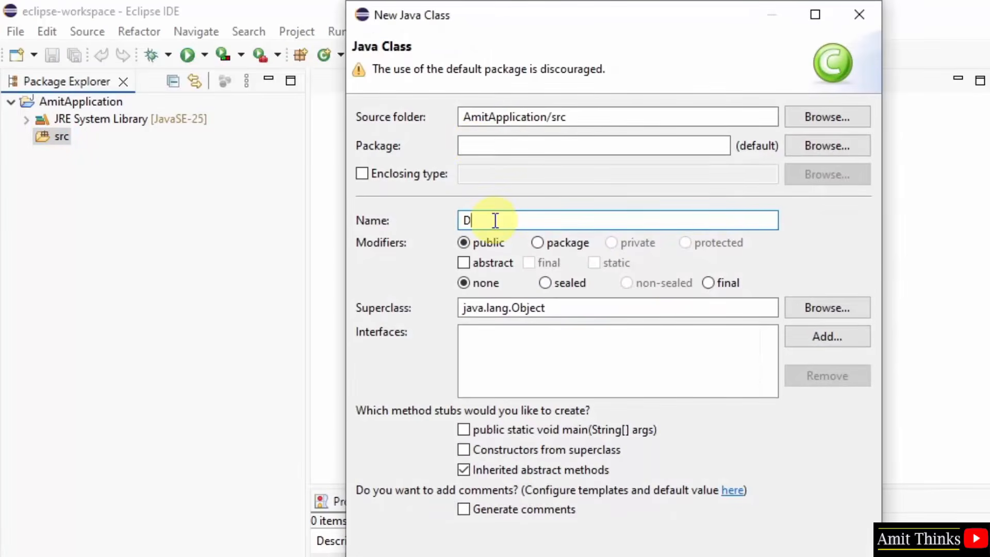
type("emo")
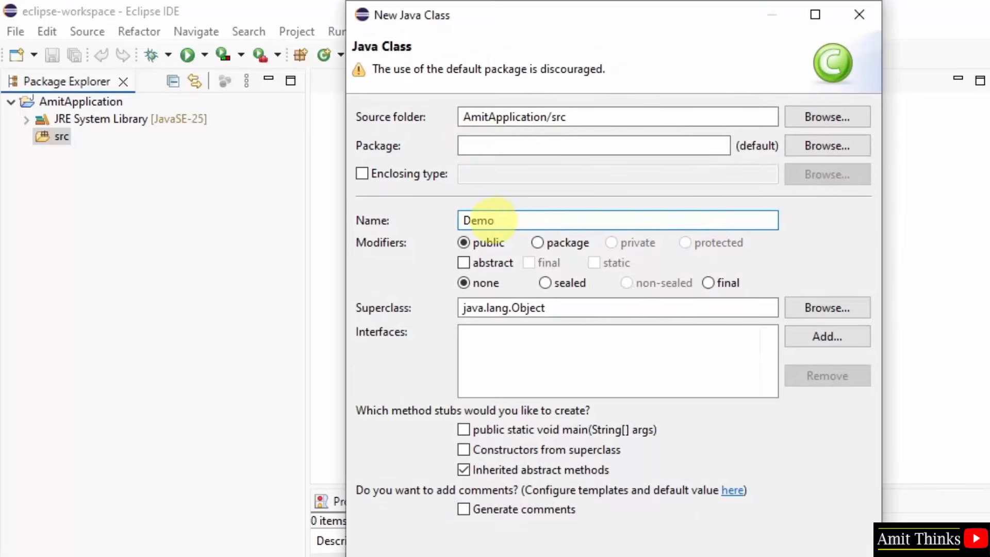
Step: Set the class package to com.studyopedia, include only the public static void main stub, and create the class
left_click(548, 143)
type("com.studyopedia")
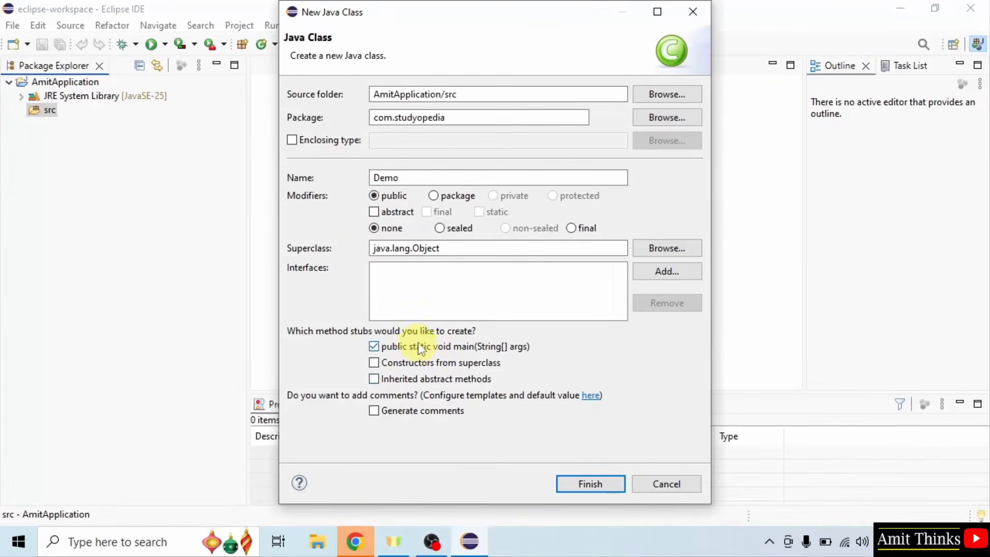
left_click(591, 486)
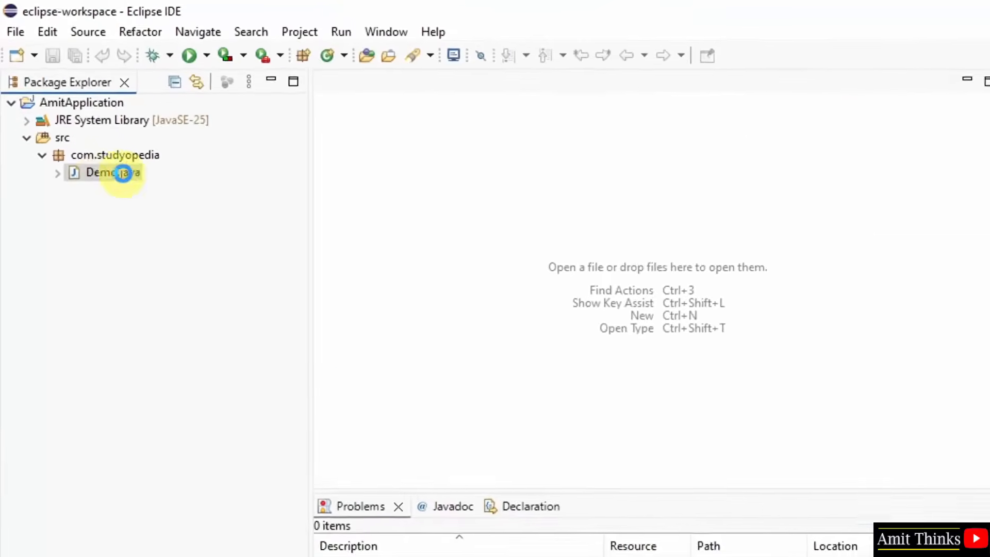
Step: Examine Demo.java in the editor, checking its package declaration and the class name against the file name
left_click(137, 185)
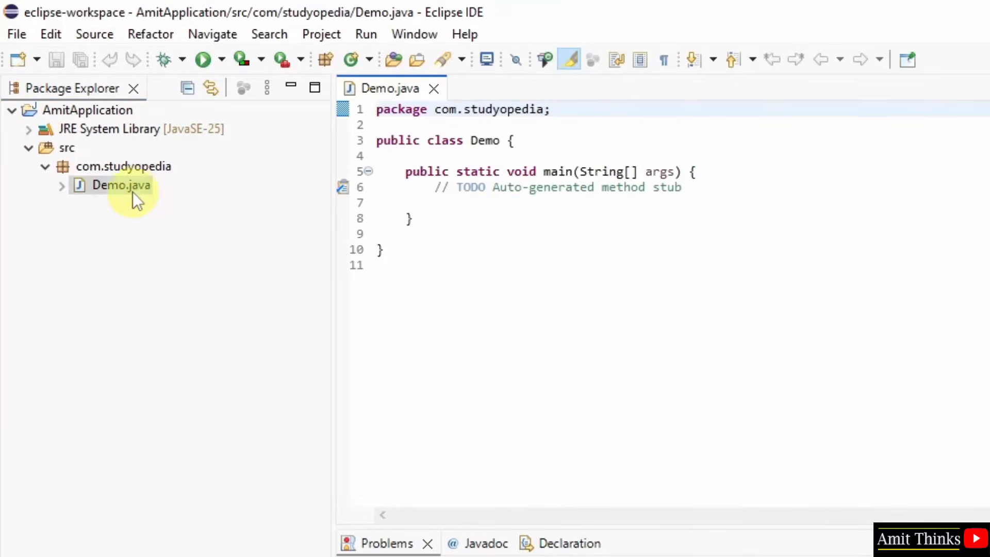
left_click(132, 191)
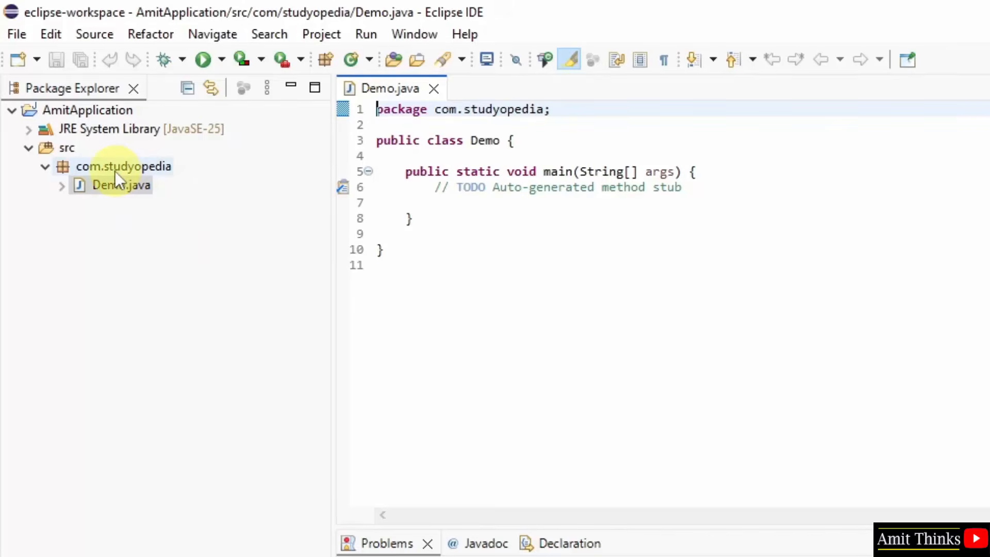
triple_click(442, 108)
left_click(506, 107)
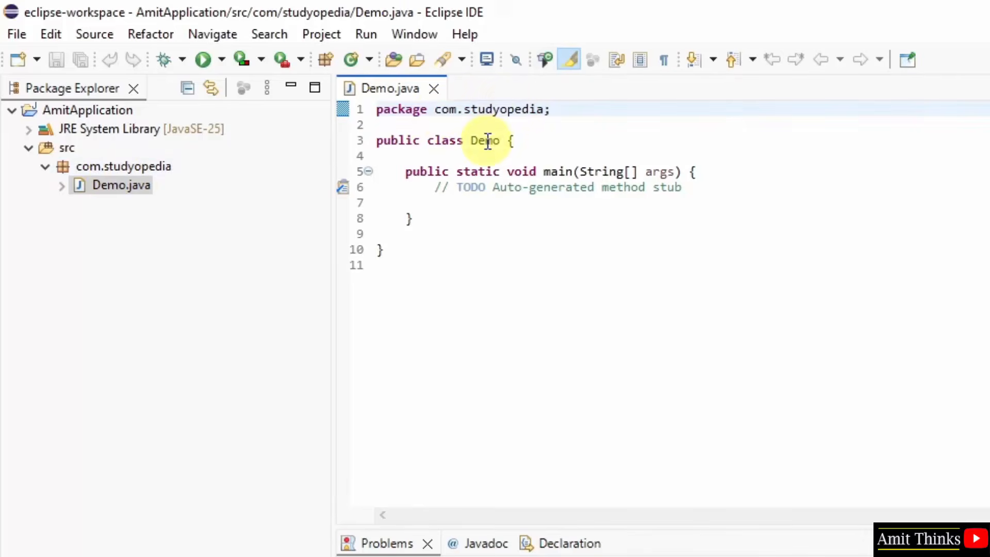
double_click(483, 140)
left_click(588, 142)
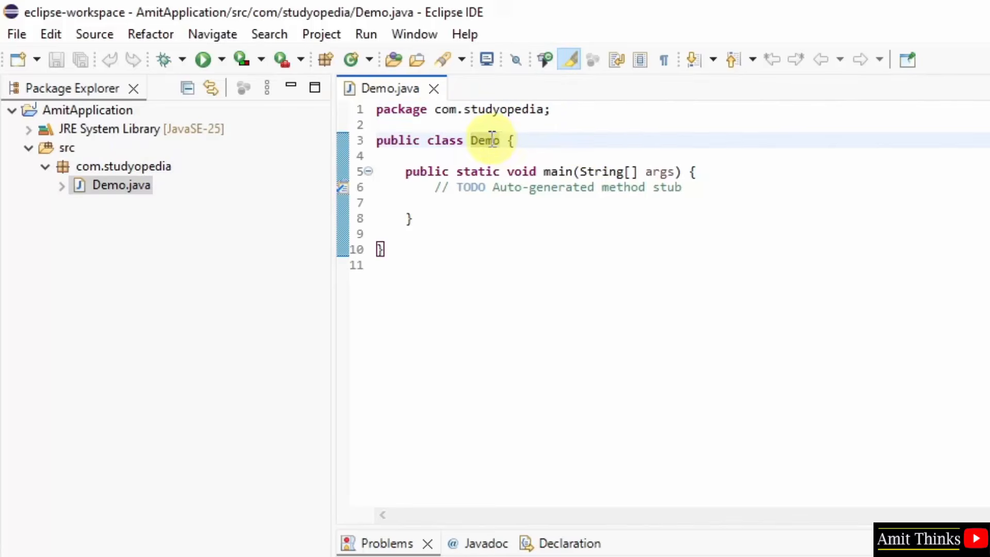
double_click(490, 139)
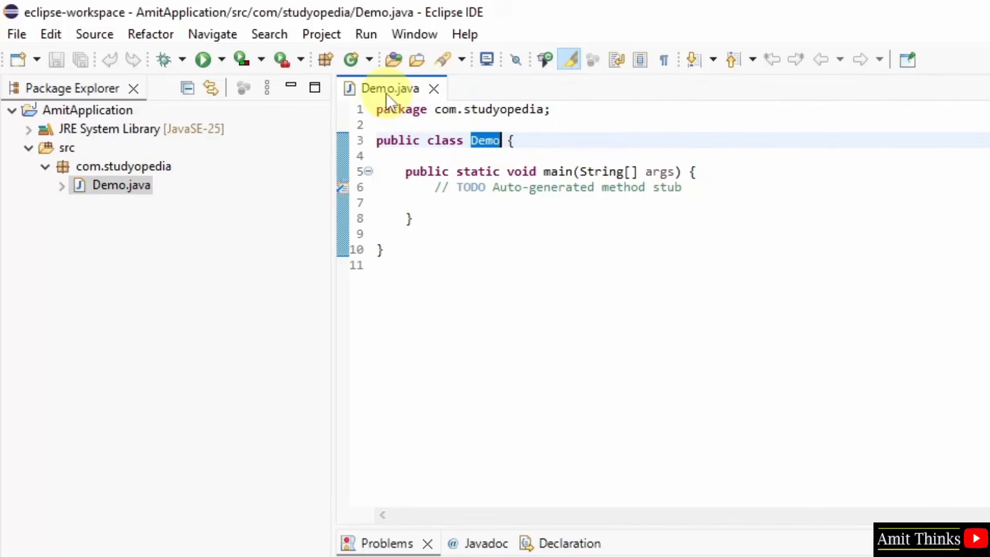
left_click(528, 157)
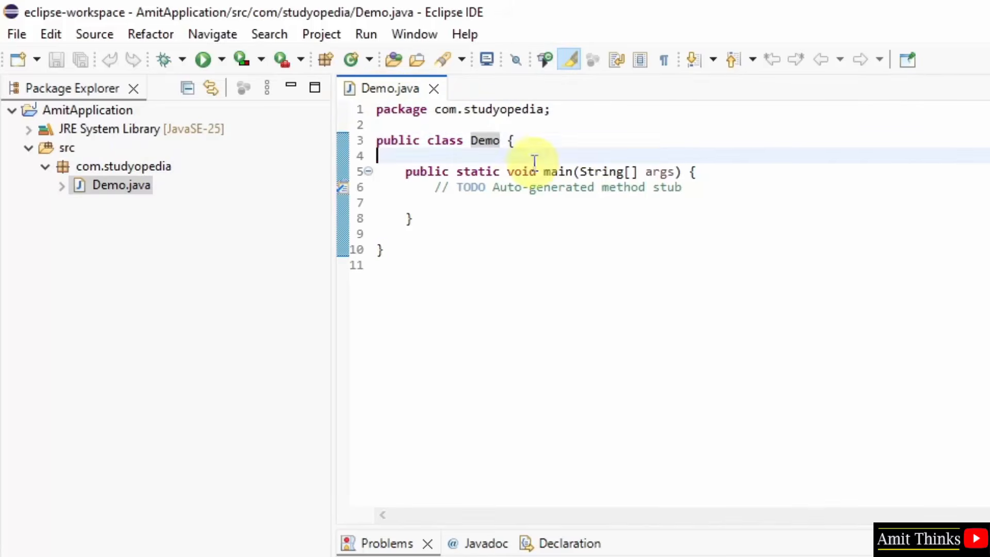
Step: Add a System.out.println statement that prints the author's full name inside the main method of Demo.java, and save all files
left_click(464, 208)
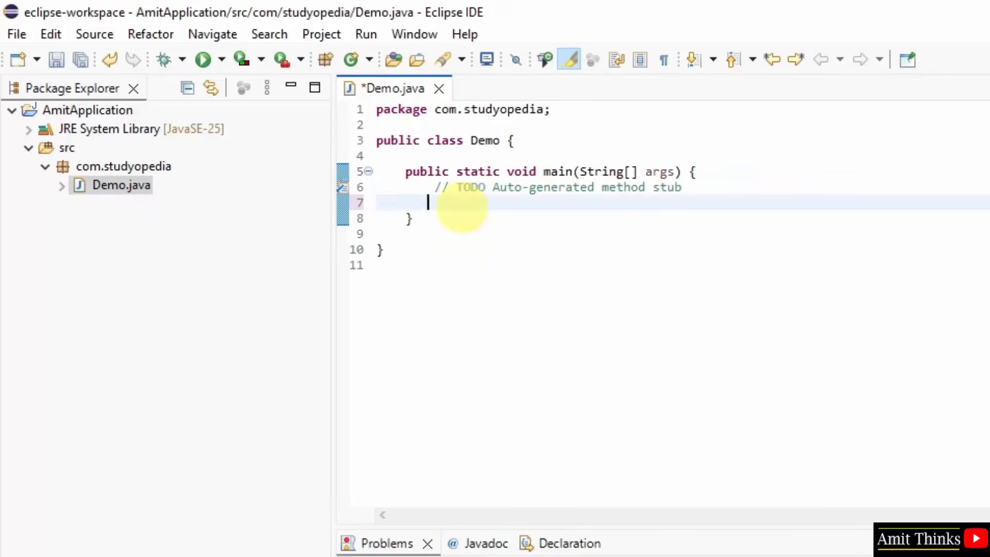
type("System")
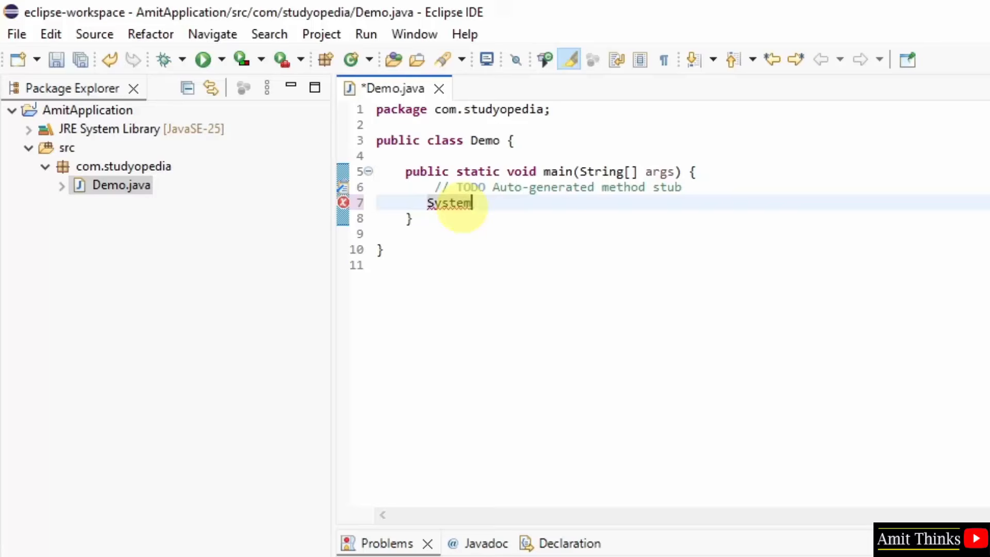
type(".out.prin")
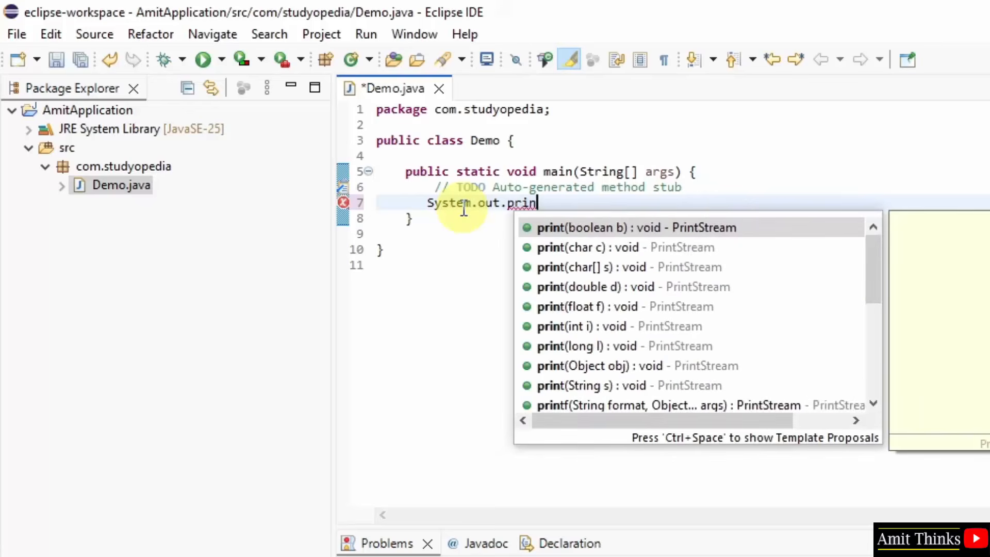
type("tln(")
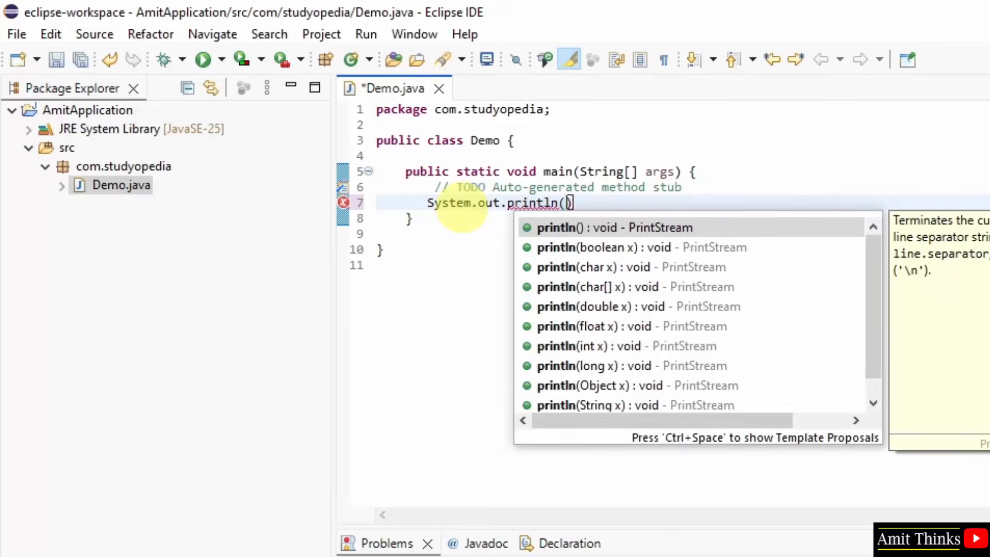
type("\"\"")
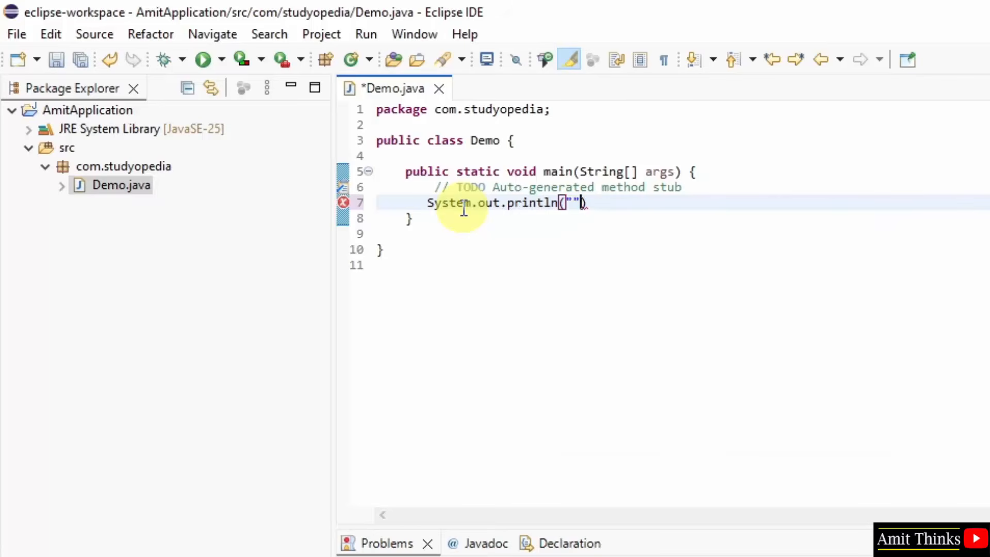
key("Left")
type("Amit Diwan")
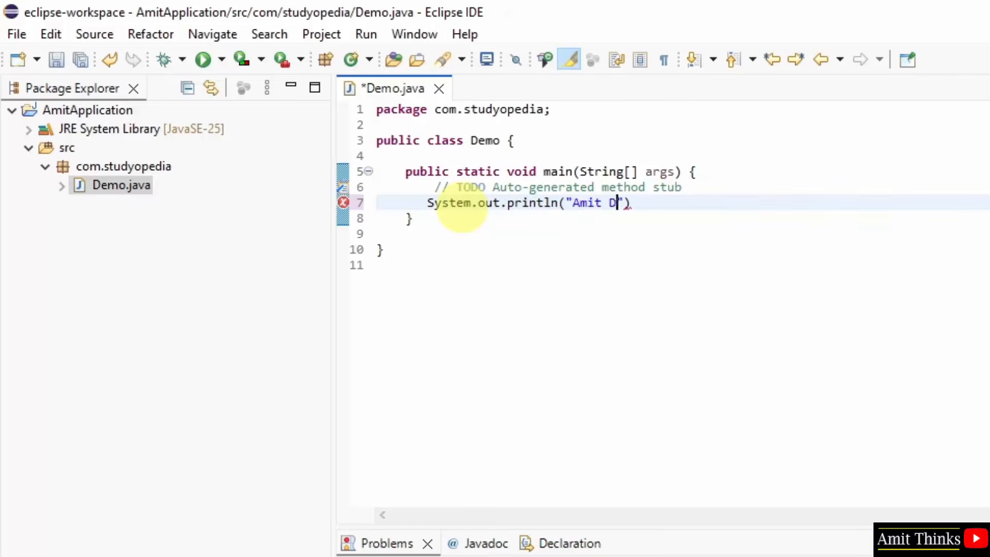
key("Right")
key("Right")
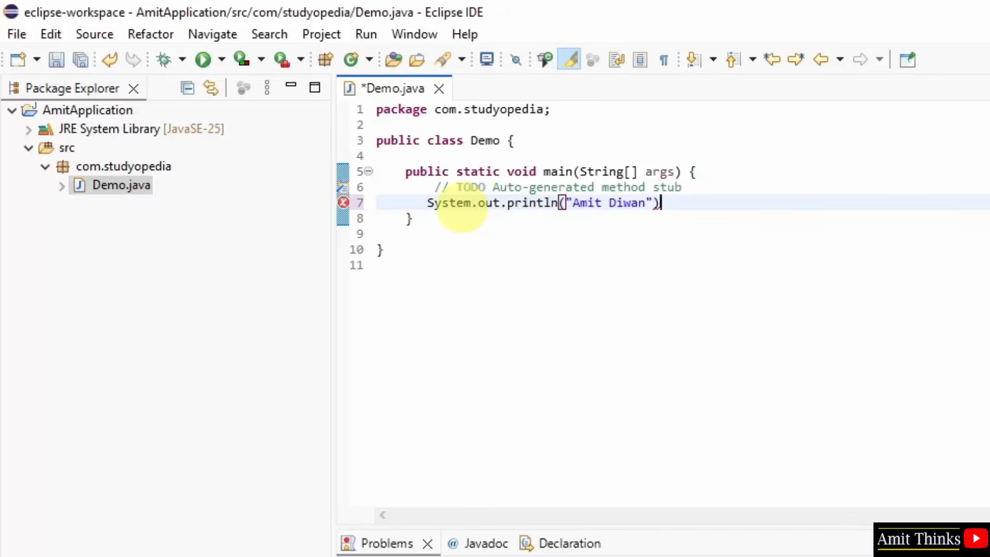
type(";")
left_click(16, 34)
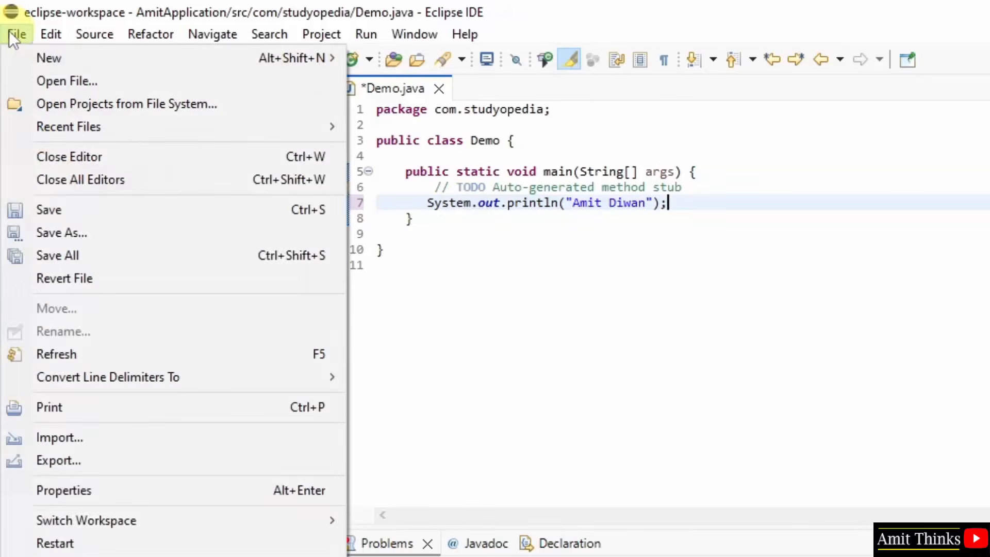
left_click(120, 248)
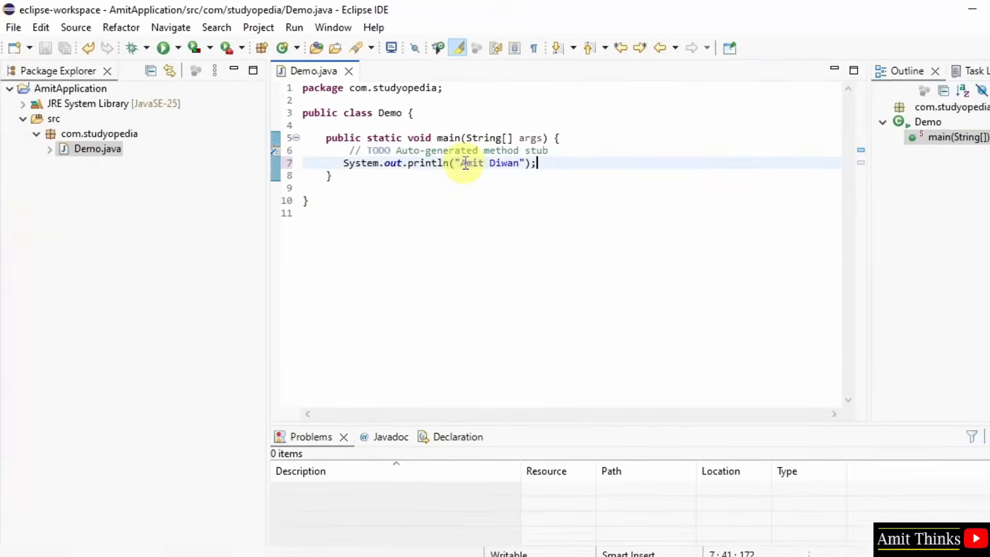
Step: Run Demo.java as a Java application and compare the output in the enlarged console with the println statement
right_click(576, 202)
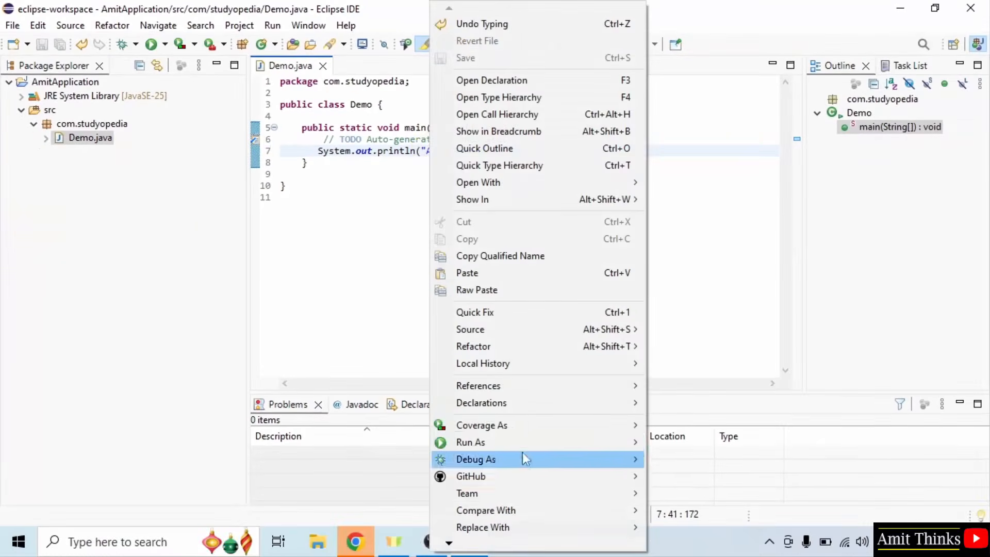
mouse_move(522, 452)
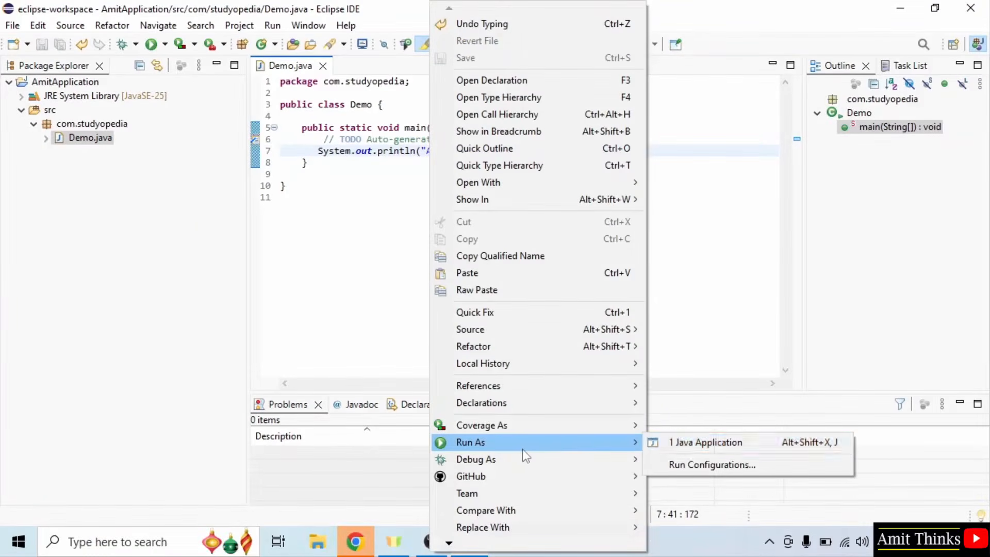
left_click(685, 448)
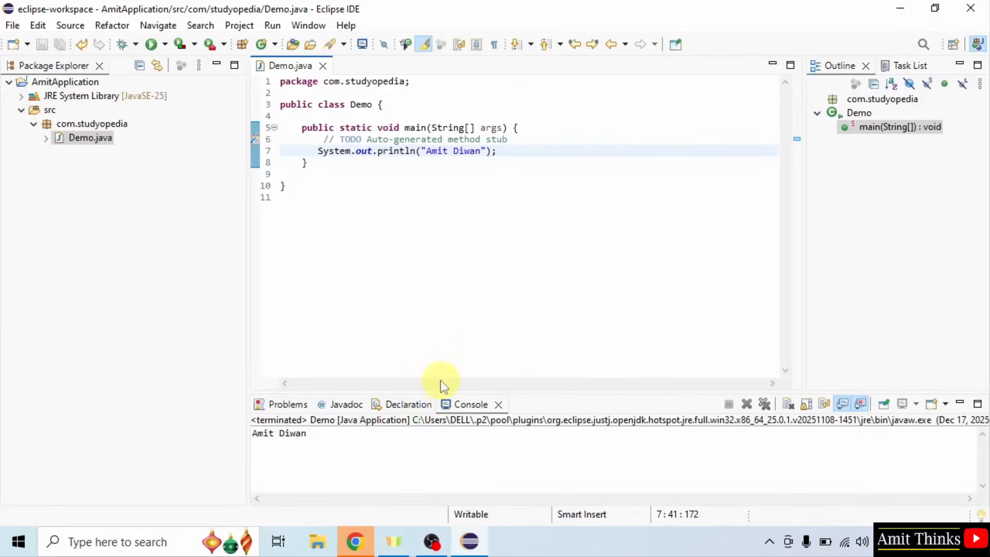
left_click_drag(426, 393, 411, 210)
triple_click(292, 253)
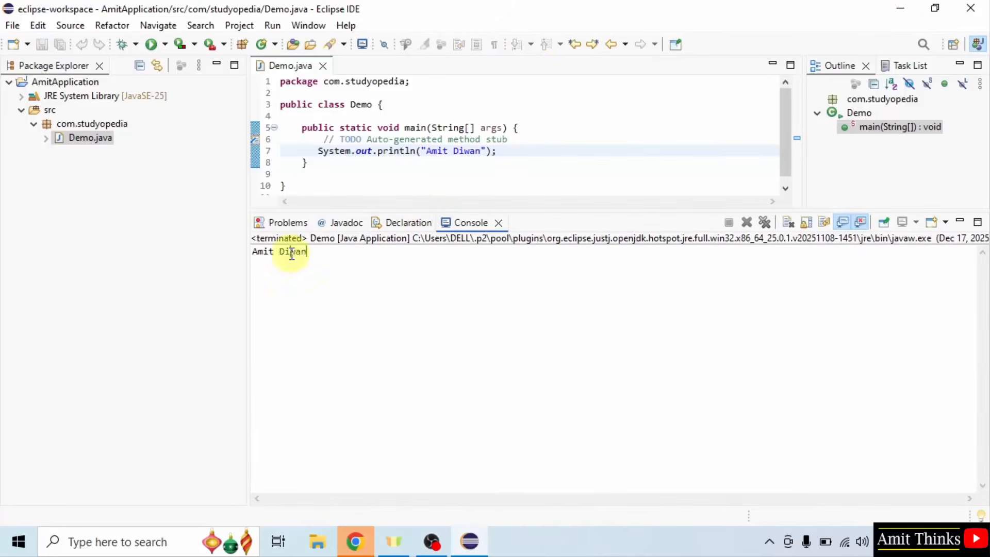
double_click(397, 151)
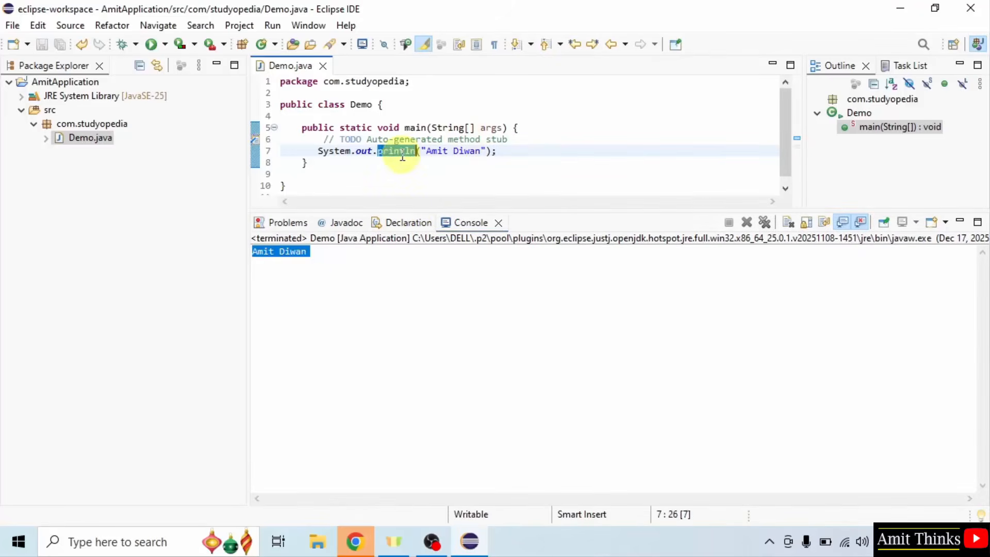
double_click(442, 150)
left_click(495, 150)
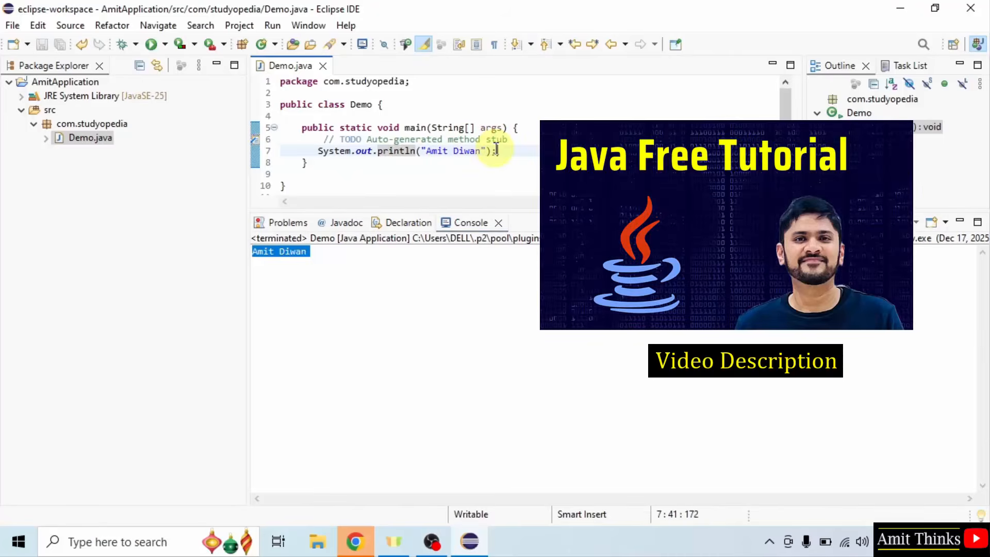